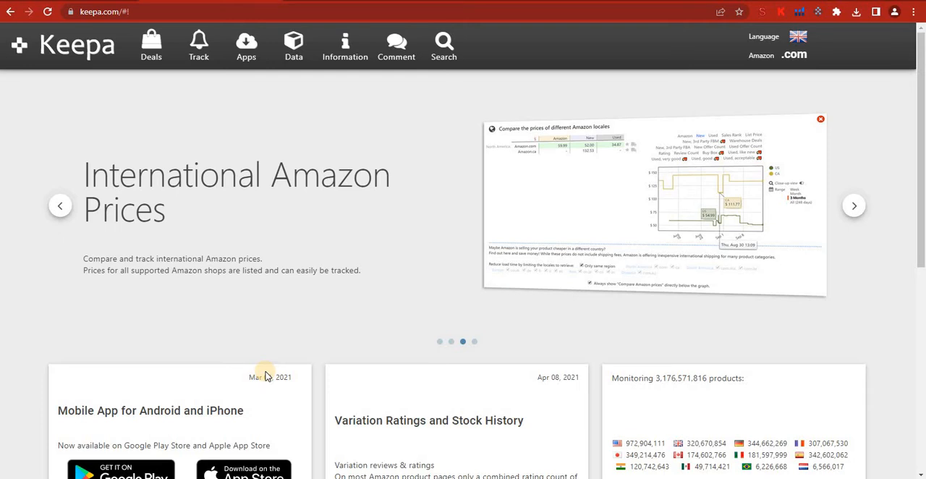
Step: Open the Product Finder in the Data section and look over its sales rank and price type filters
{"action": "left_click", "coordinate": [296, 55]}
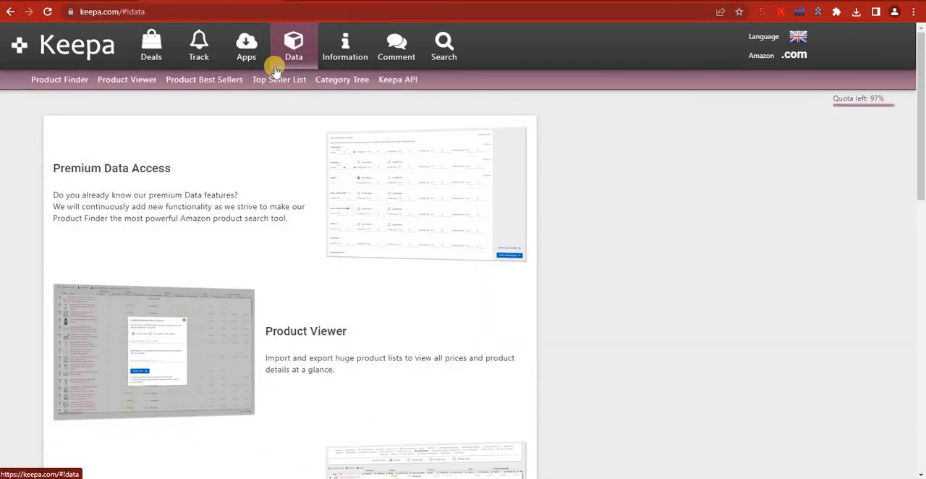
{"action": "left_click", "coordinate": [76, 81]}
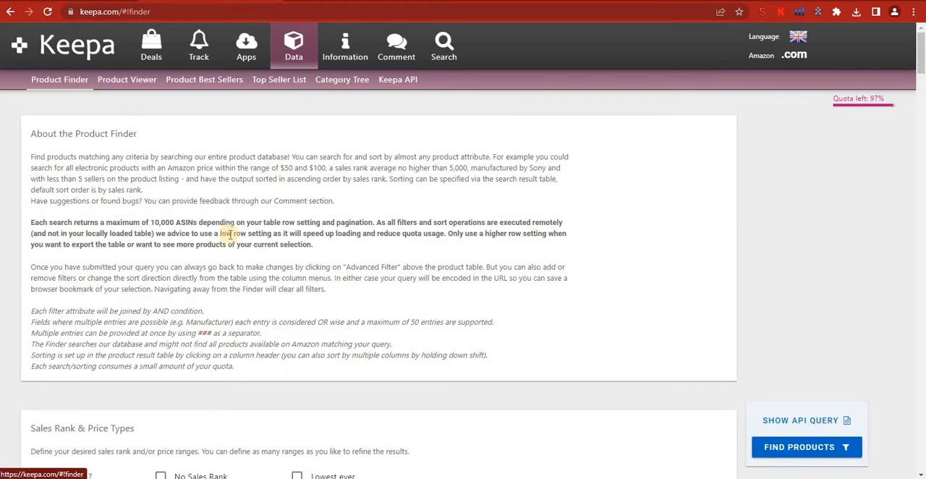
{"action": "scroll", "coordinate": [234, 253], "scroll_direction": "down", "scroll_amount": 1}
{"action": "scroll", "coordinate": [235, 253], "scroll_direction": "down", "scroll_amount": 3}
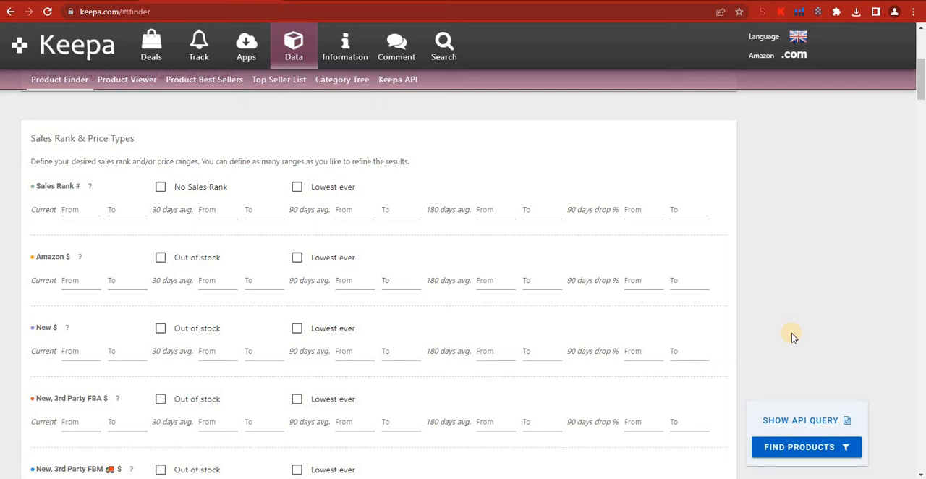
{"action": "scroll", "coordinate": [793, 336], "scroll_direction": "down", "scroll_amount": 8}
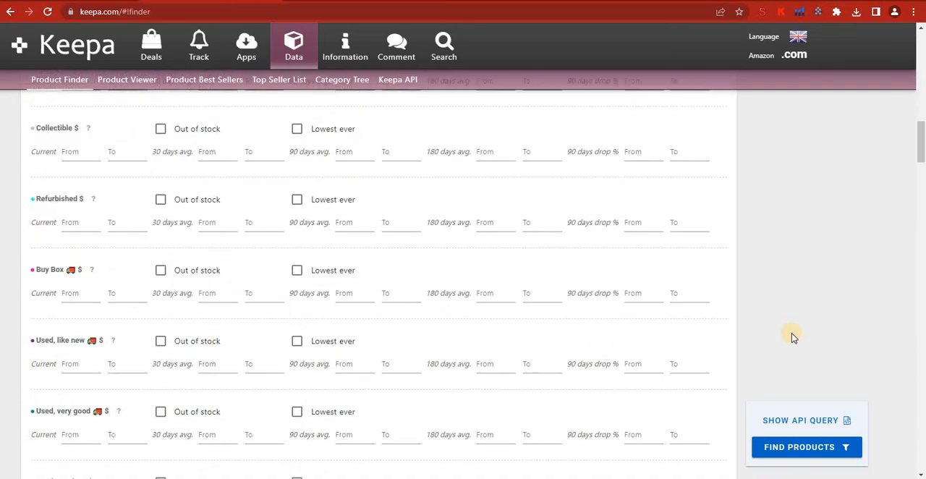
{"action": "scroll", "coordinate": [793, 336], "scroll_direction": "up", "scroll_amount": 10}
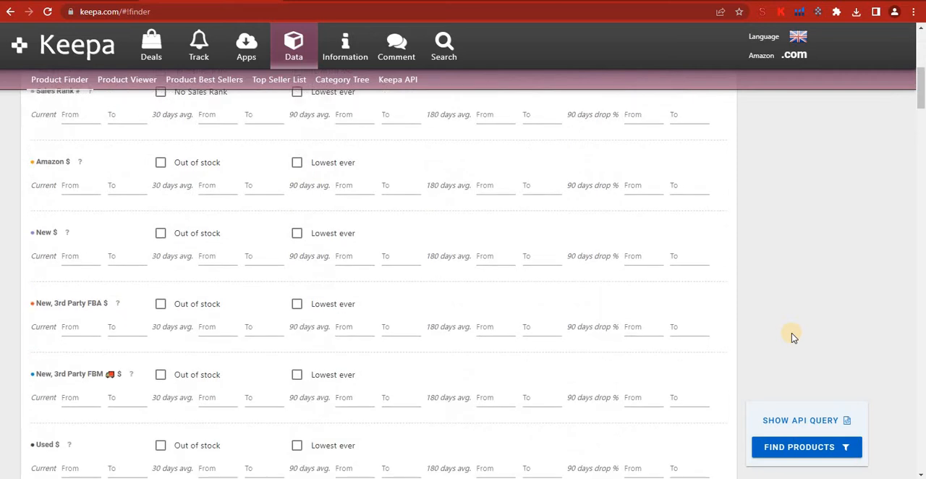
{"action": "scroll", "coordinate": [793, 336], "scroll_direction": "down", "scroll_amount": 2}
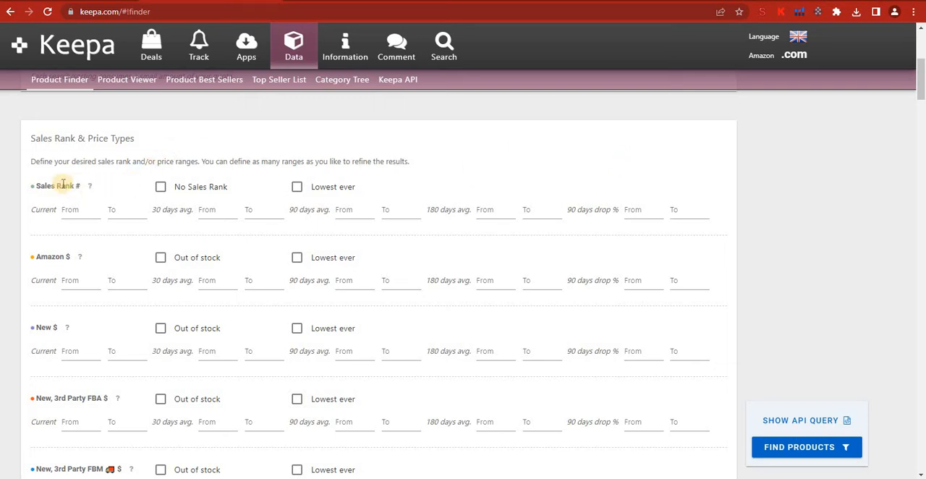
Step: Set the current Sales Rank filter to a range from 50 to 40000
{"action": "mouse_move", "coordinate": [87, 187]}
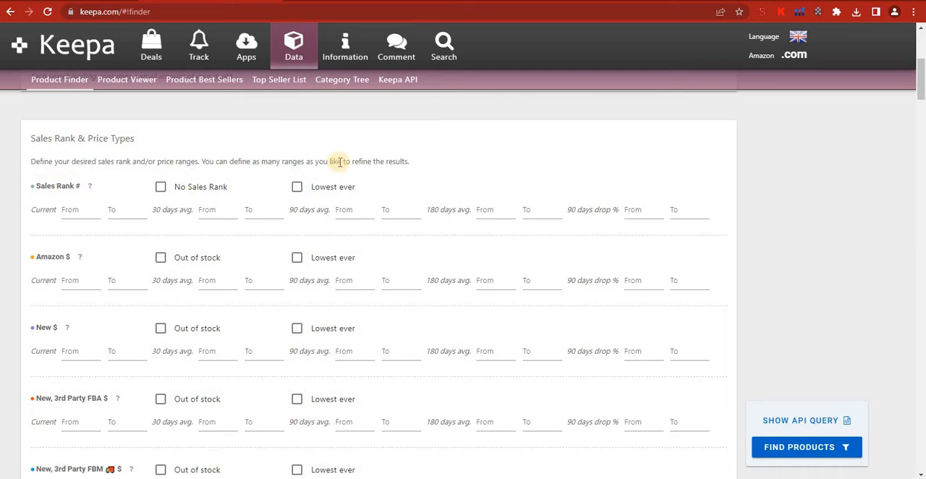
{"action": "left_click", "coordinate": [343, 202]}
{"action": "left_click", "coordinate": [85, 212]}
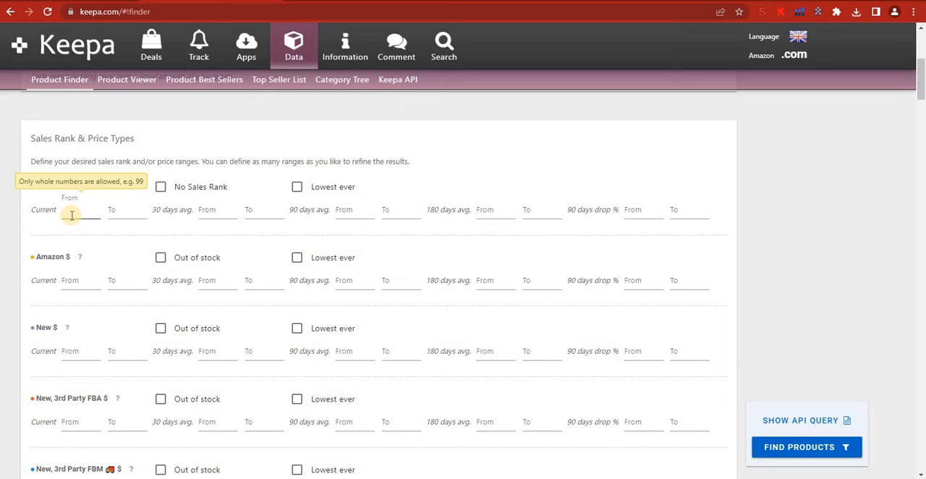
{"action": "type", "text": "0"}
{"action": "left_click", "coordinate": [119, 210]}
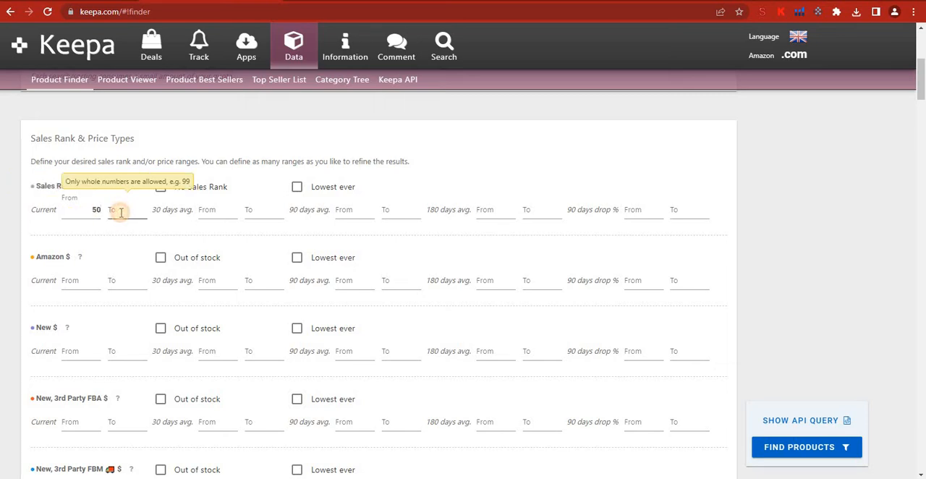
{"action": "type", "text": "40000"}
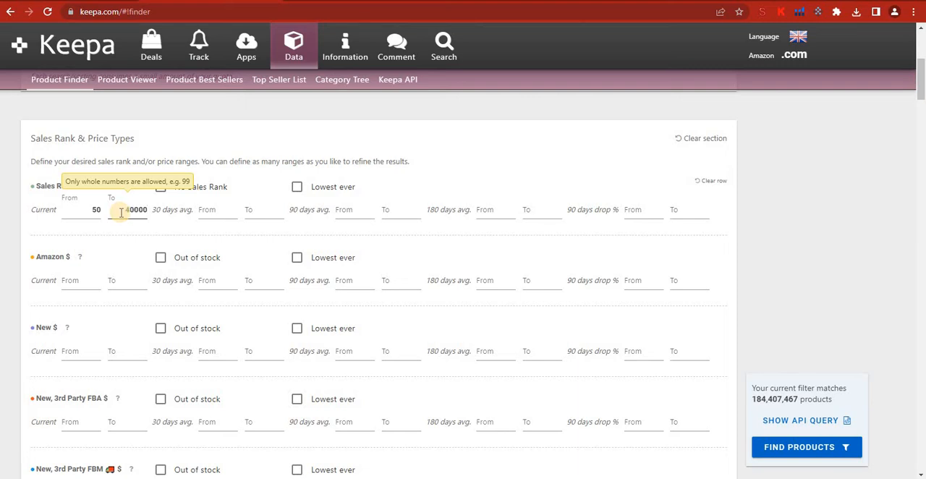
{"action": "left_click", "coordinate": [726, 223]}
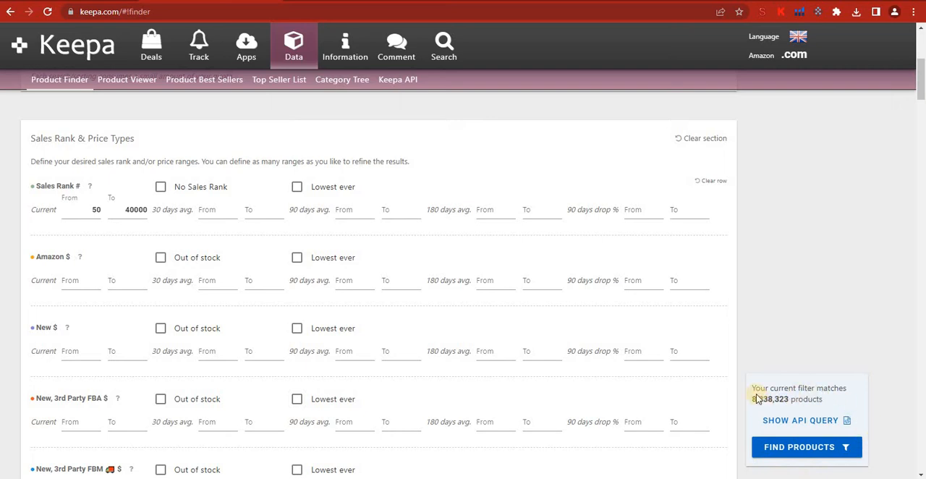
Step: Check how many products match the current filter
{"action": "left_click_drag", "start_coordinate": [753, 389], "coordinate": [806, 401]}
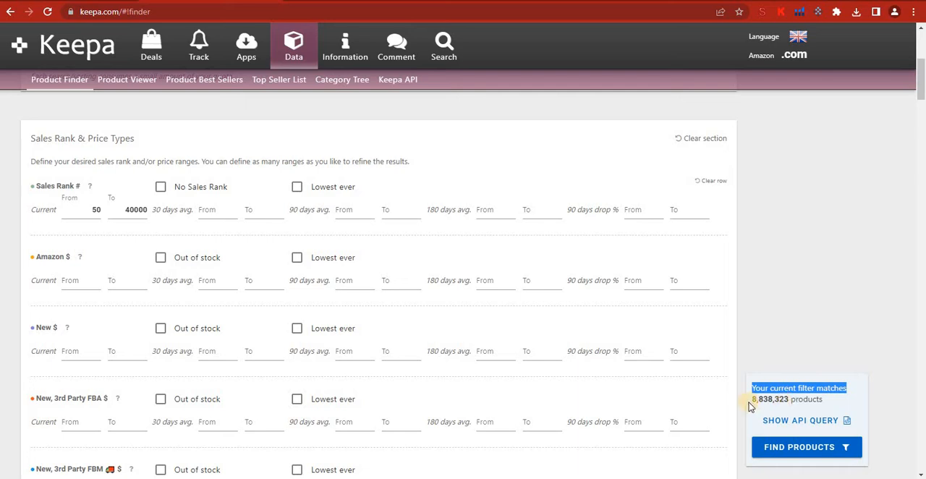
{"action": "left_click_drag", "start_coordinate": [752, 398], "coordinate": [788, 403]}
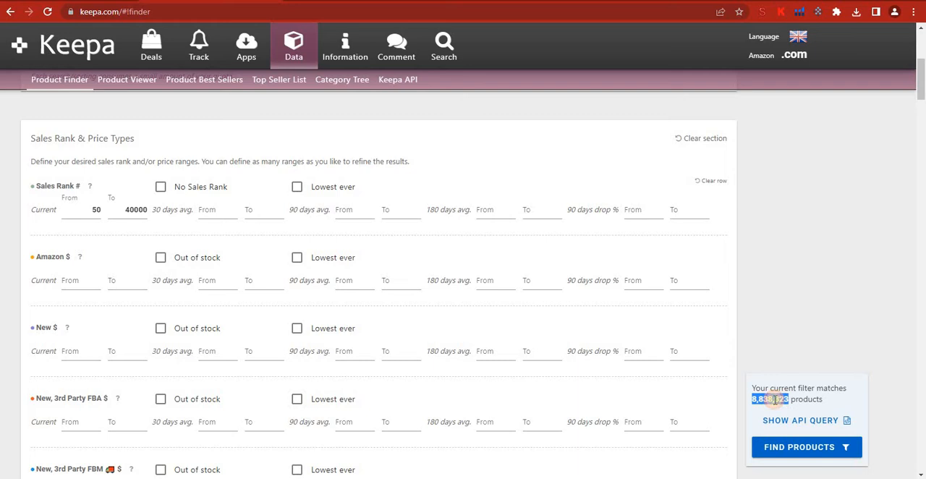
{"action": "left_click", "coordinate": [774, 398]}
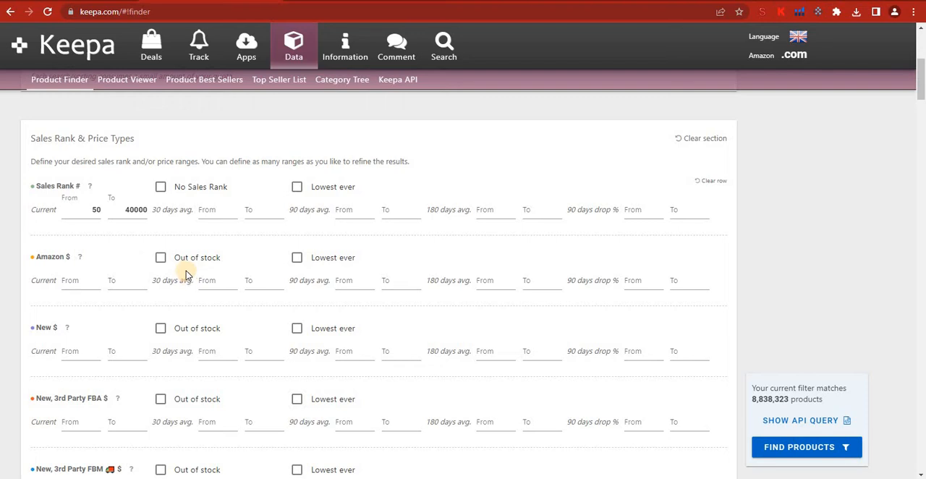
Step: Toggle the Out of stock filter for the Amazon price to compare match counts, leaving it enabled
{"action": "left_click", "coordinate": [162, 258]}
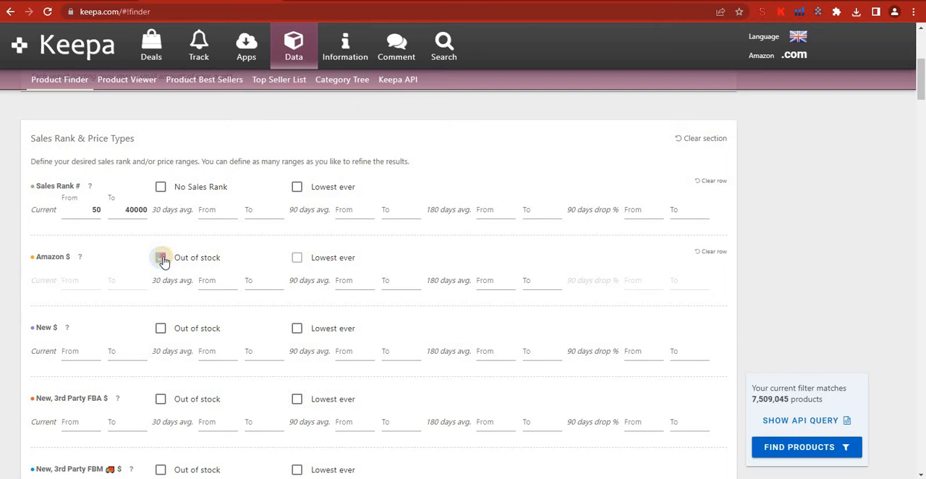
{"action": "left_click", "coordinate": [162, 259]}
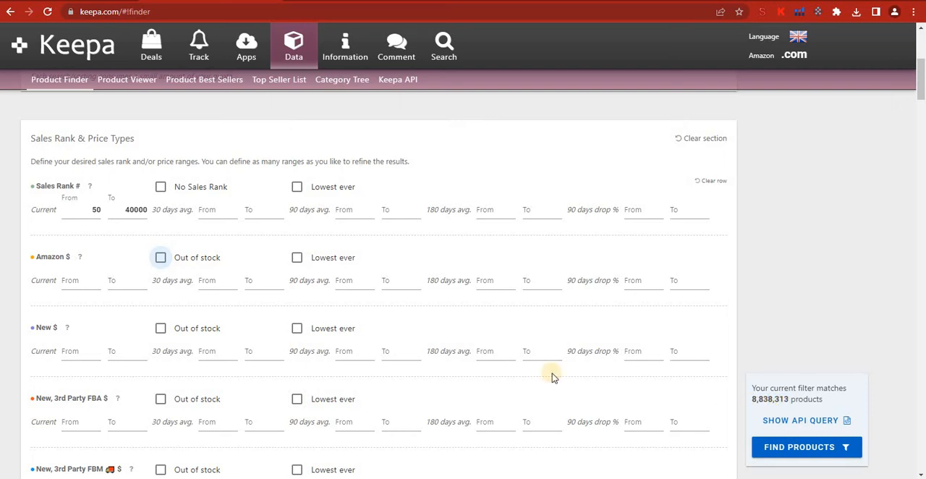
{"action": "left_click", "coordinate": [162, 258]}
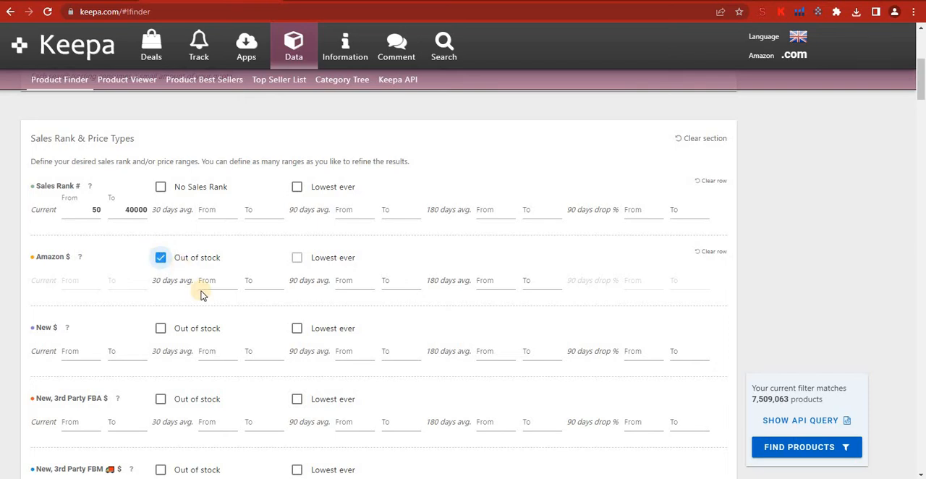
Step: Set the current List Price filter to a range from 15 to 50 dollars
{"action": "scroll", "coordinate": [203, 294], "scroll_direction": "down", "scroll_amount": 3}
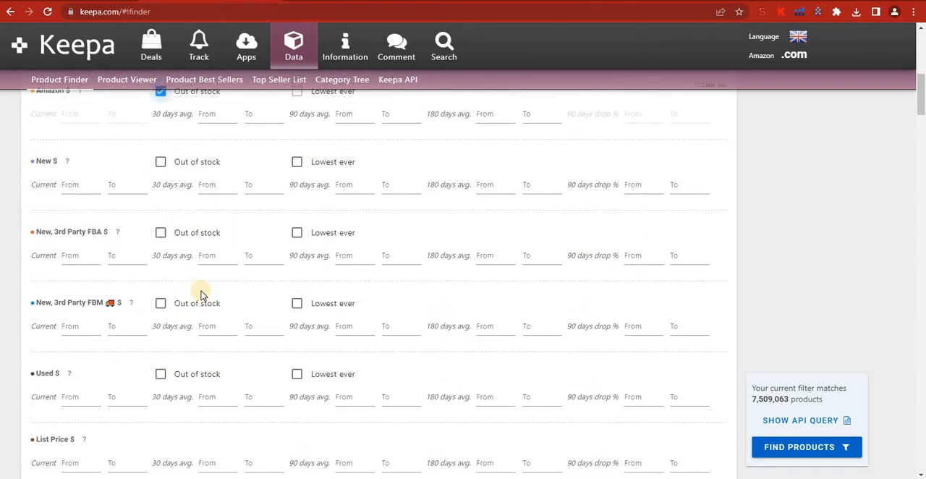
{"action": "scroll", "coordinate": [203, 295], "scroll_direction": "up", "scroll_amount": 1}
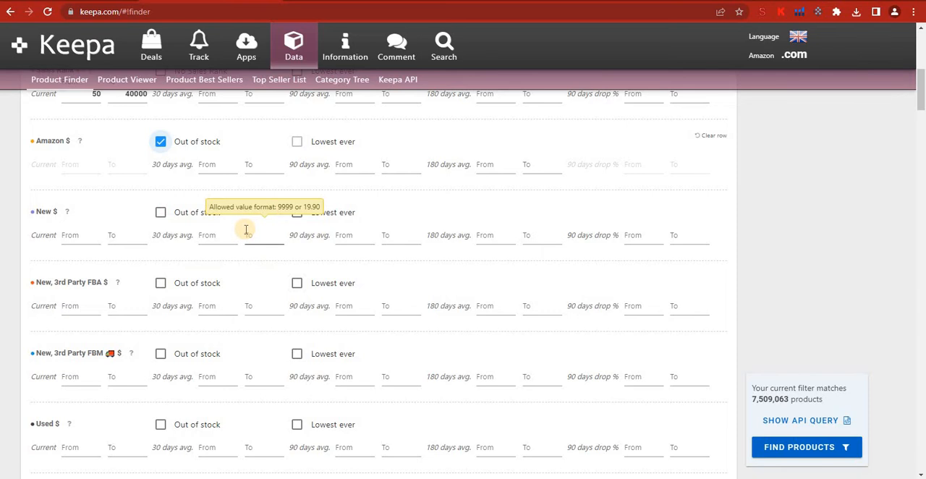
{"action": "scroll", "coordinate": [246, 229], "scroll_direction": "down", "scroll_amount": 2}
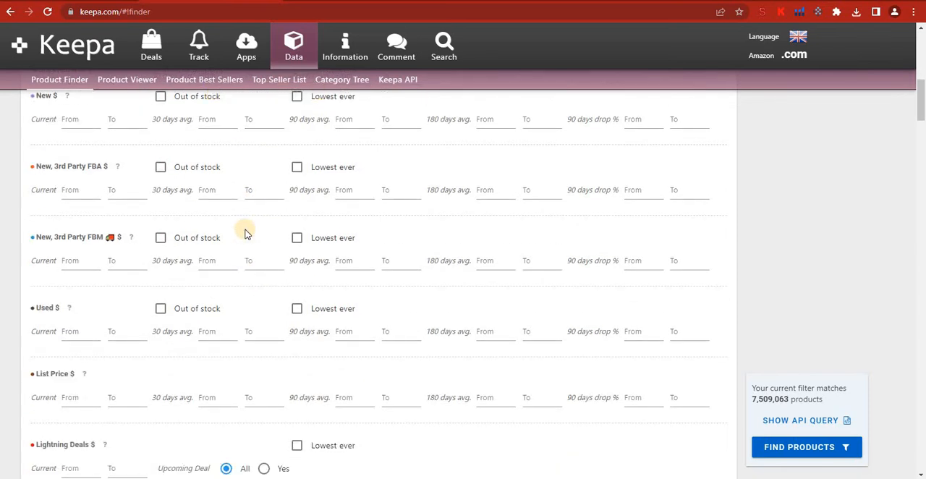
{"action": "scroll", "coordinate": [245, 234], "scroll_direction": "down", "scroll_amount": 1}
{"action": "scroll", "coordinate": [244, 233], "scroll_direction": "down", "scroll_amount": 1}
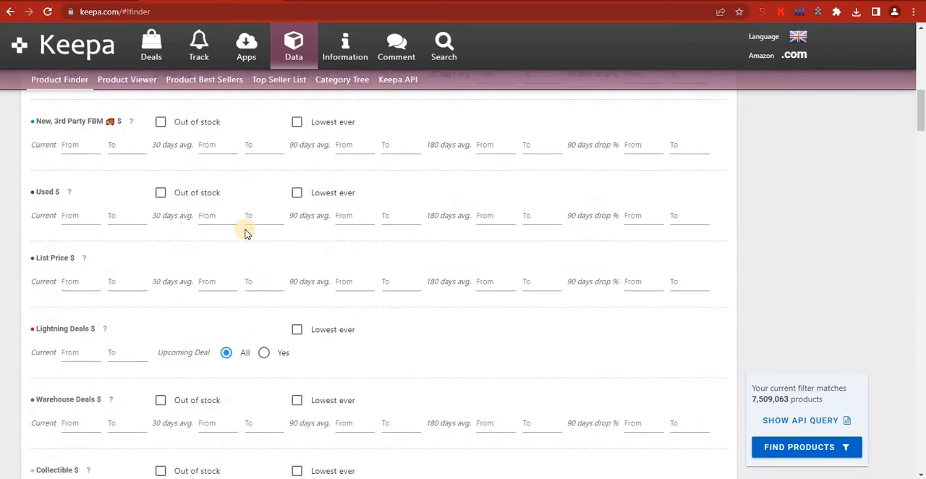
{"action": "scroll", "coordinate": [245, 234], "scroll_direction": "down", "scroll_amount": 1}
{"action": "left_click", "coordinate": [69, 227]}
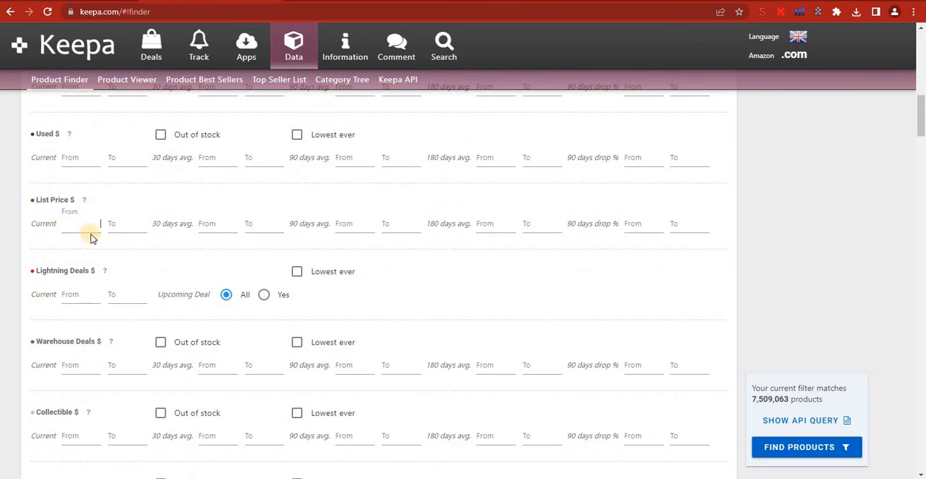
{"action": "type", "text": "15"}
{"action": "left_click", "coordinate": [128, 224]}
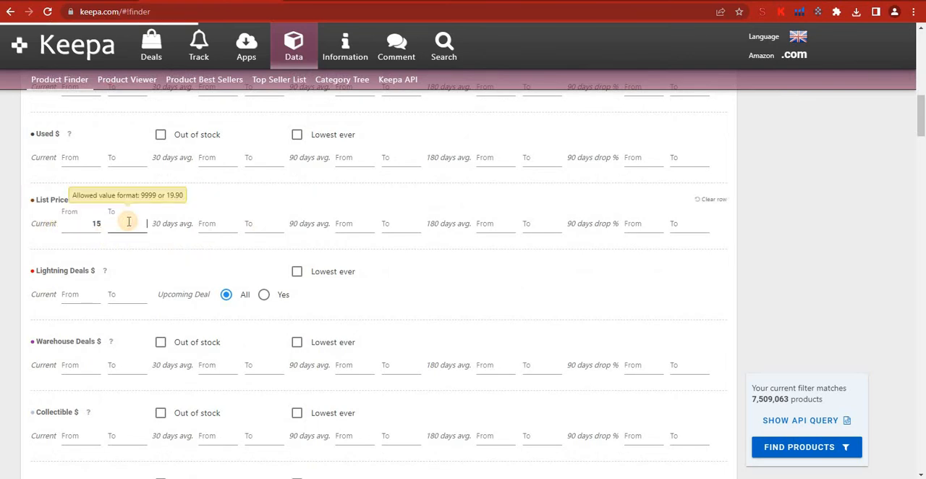
{"action": "type", "text": "50"}
{"action": "left_click", "coordinate": [454, 263]}
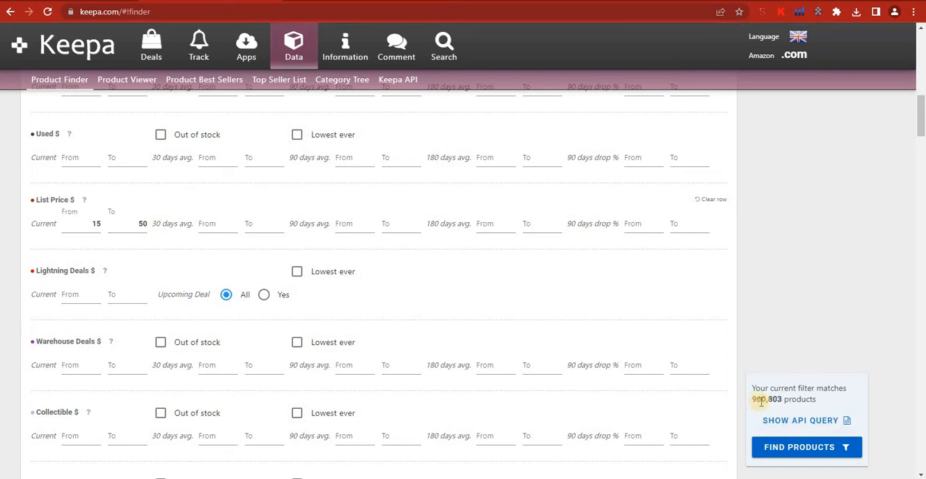
{"action": "left_click", "coordinate": [127, 294]}
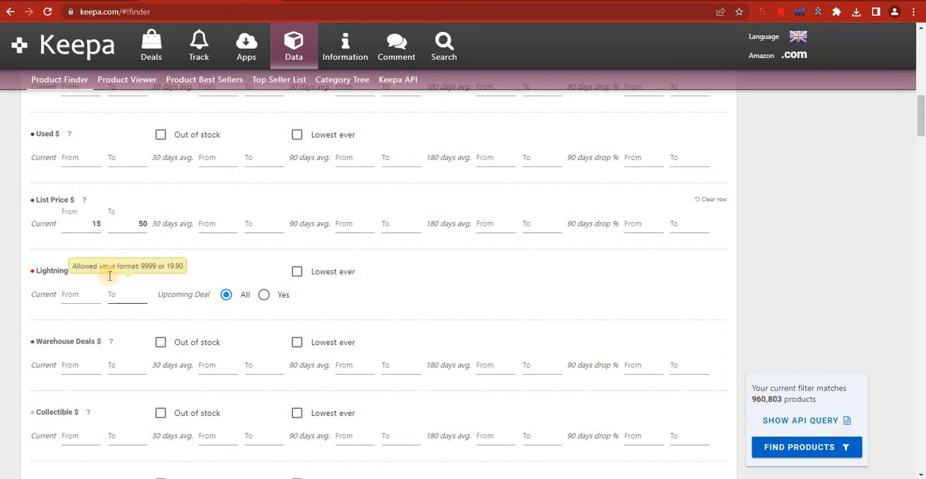
Step: Try the Lowest ever filter for Warehouse Deals and clear it again
{"action": "scroll", "coordinate": [109, 276], "scroll_direction": "down", "scroll_amount": 2}
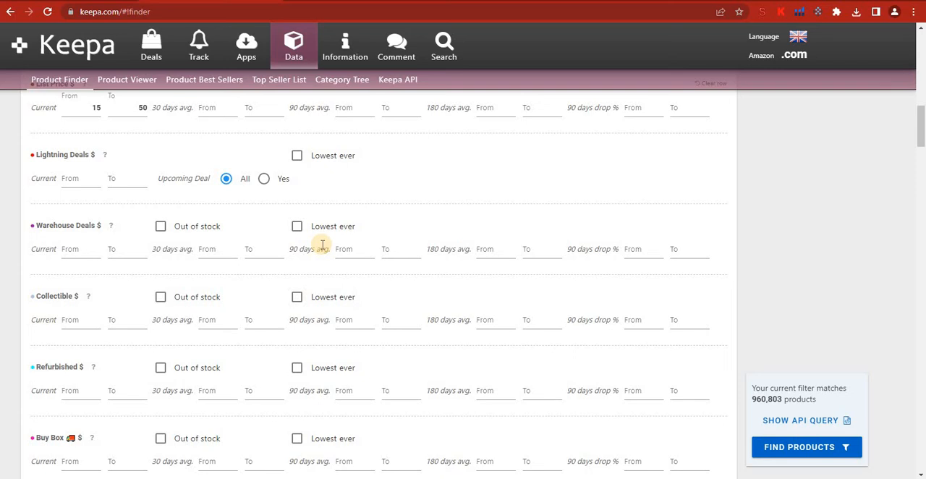
{"action": "left_click", "coordinate": [298, 227]}
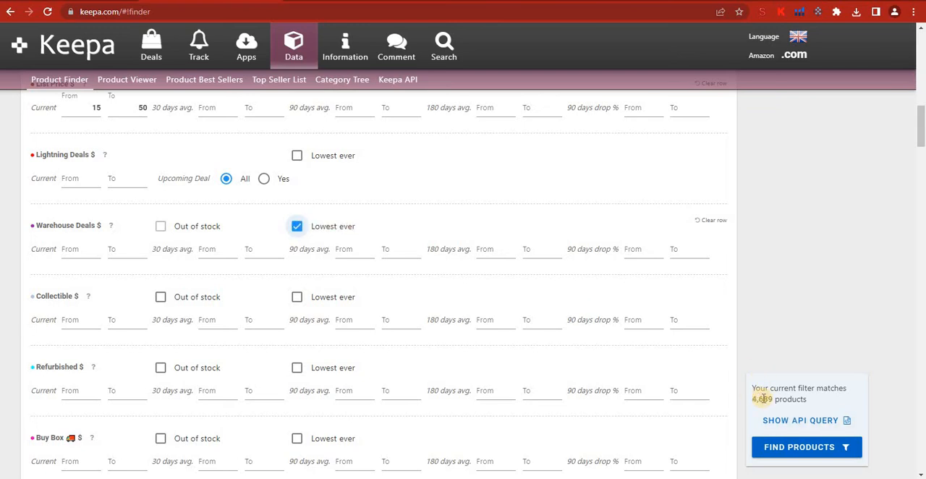
{"action": "left_click", "coordinate": [296, 227]}
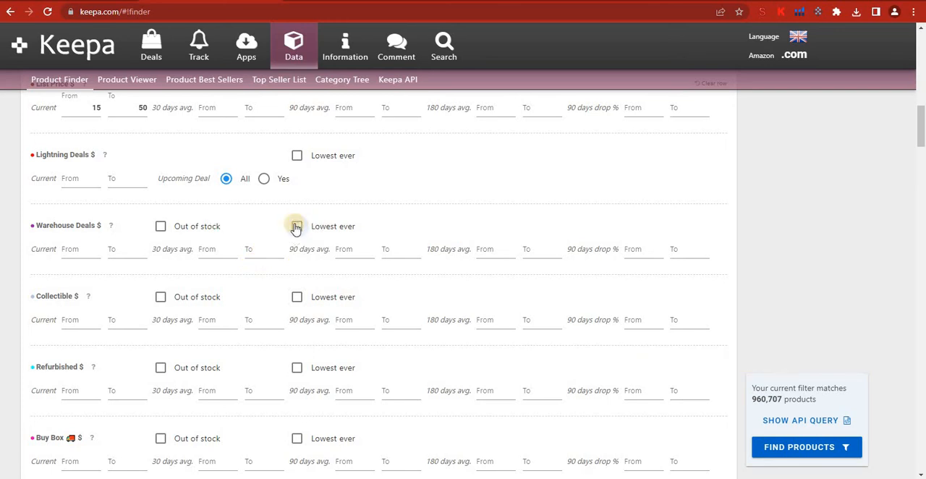
Step: Set the root category filter to Toys & Games
{"action": "scroll", "coordinate": [300, 322], "scroll_direction": "down", "scroll_amount": 1}
{"action": "scroll", "coordinate": [299, 322], "scroll_direction": "down", "scroll_amount": 3}
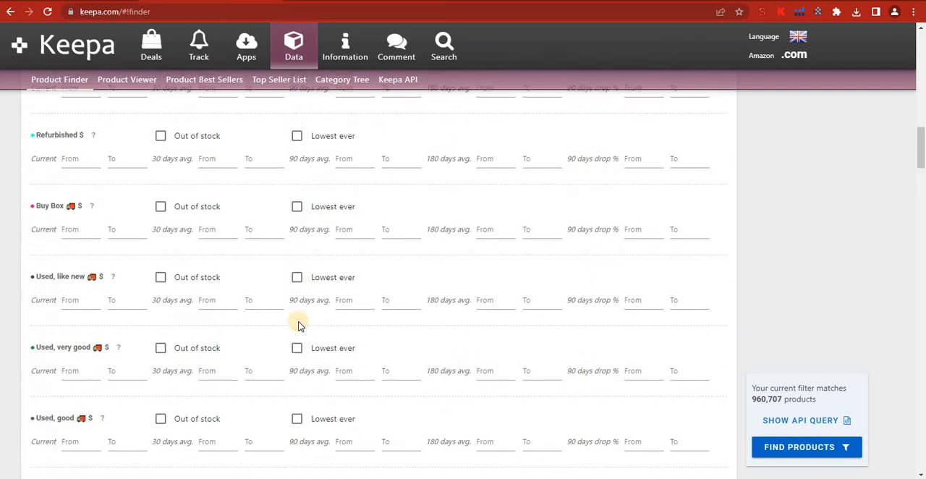
{"action": "scroll", "coordinate": [300, 324], "scroll_direction": "down", "scroll_amount": 3}
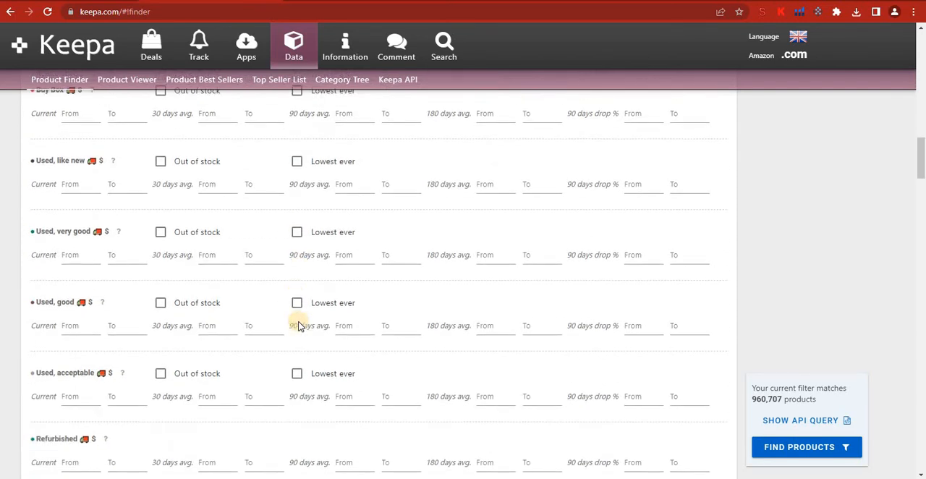
{"action": "scroll", "coordinate": [300, 324], "scroll_direction": "down", "scroll_amount": 3}
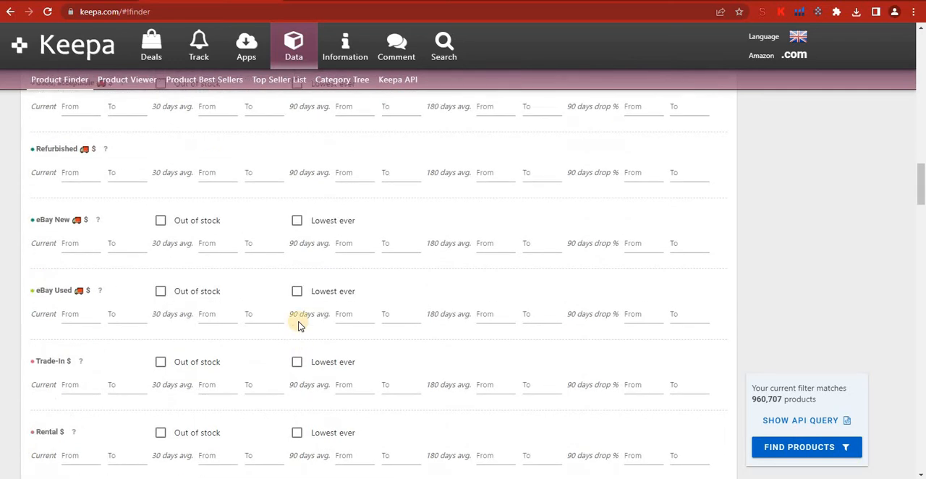
{"action": "scroll", "coordinate": [299, 322], "scroll_direction": "down", "scroll_amount": 5}
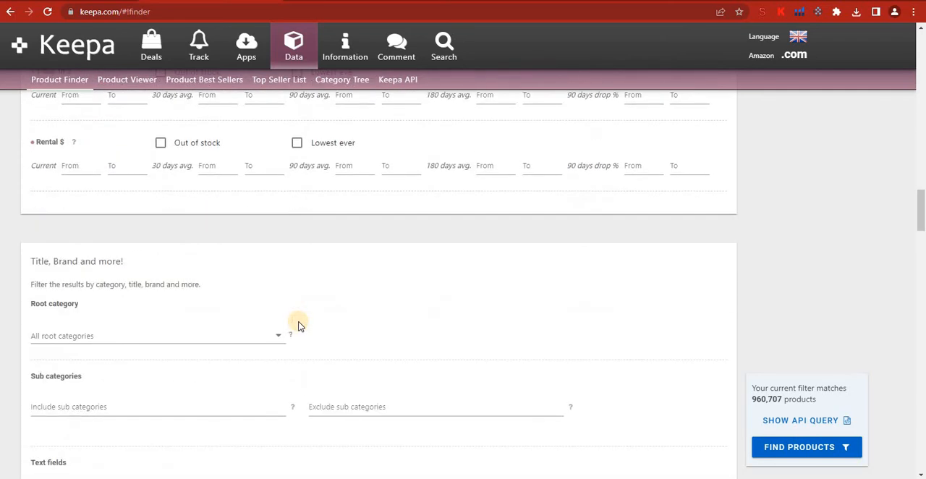
{"action": "left_click", "coordinate": [276, 220]}
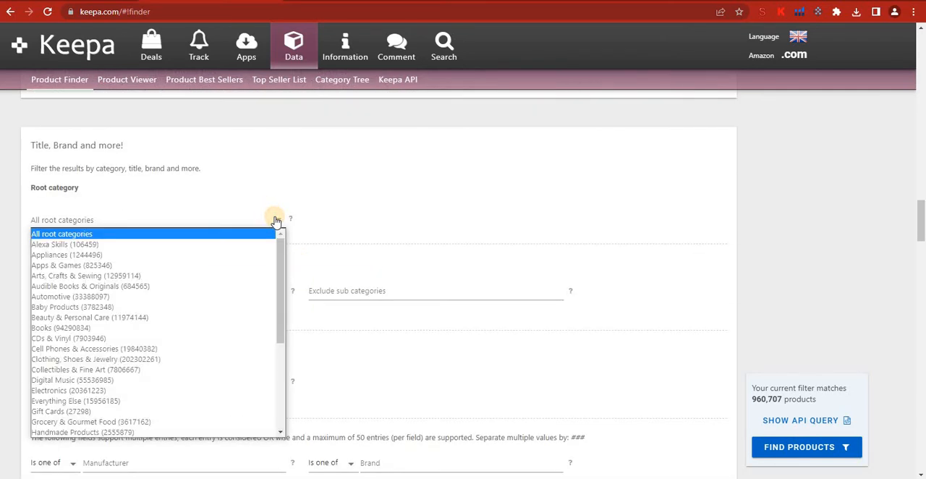
{"action": "scroll", "coordinate": [234, 354], "scroll_direction": "down", "scroll_amount": 4}
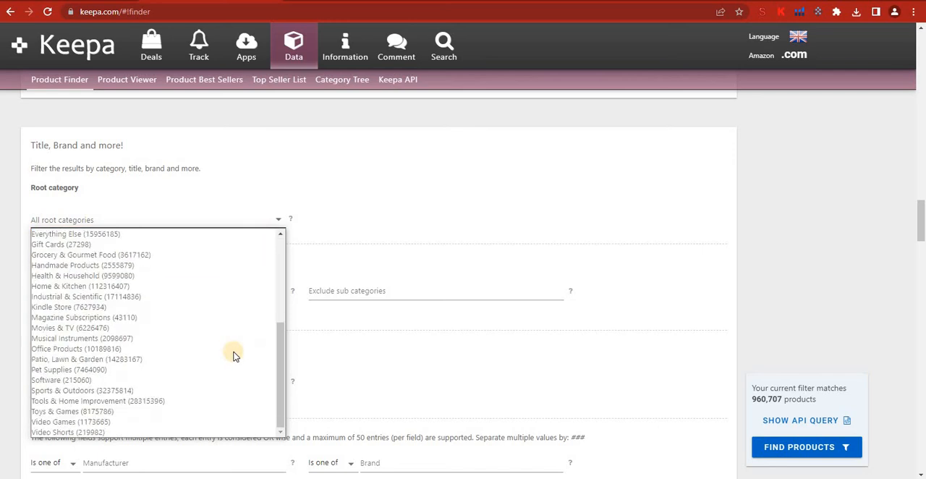
{"action": "left_click", "coordinate": [139, 412]}
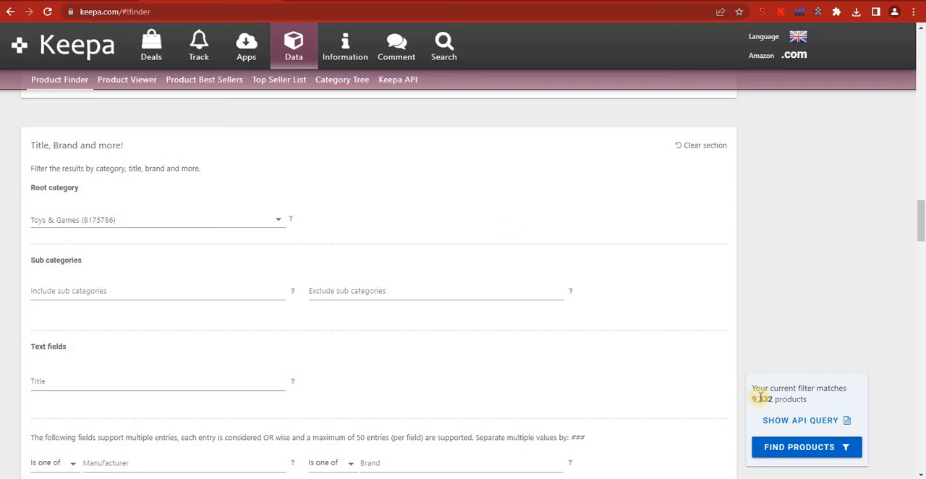
Step: Set the current New Offer Count filter to a range from 5 to 25
{"action": "scroll", "coordinate": [521, 332], "scroll_direction": "down", "scroll_amount": 4}
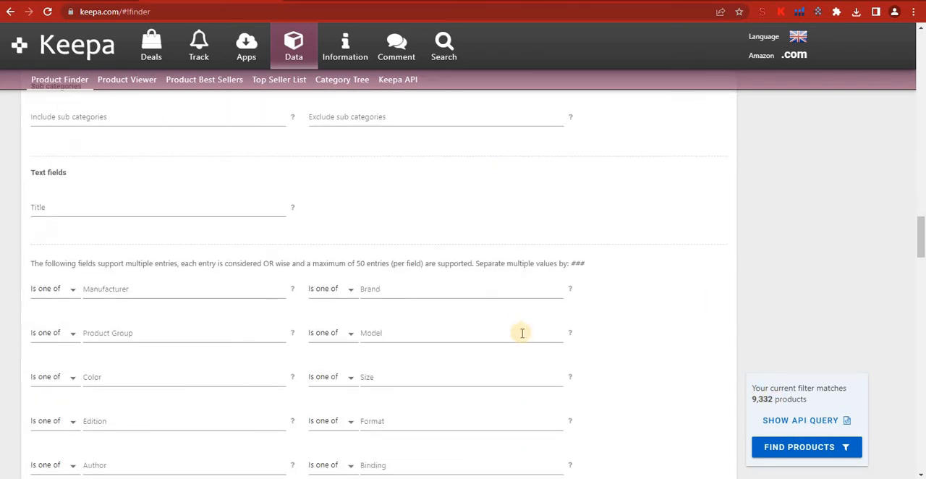
{"action": "scroll", "coordinate": [521, 333], "scroll_direction": "down", "scroll_amount": 3}
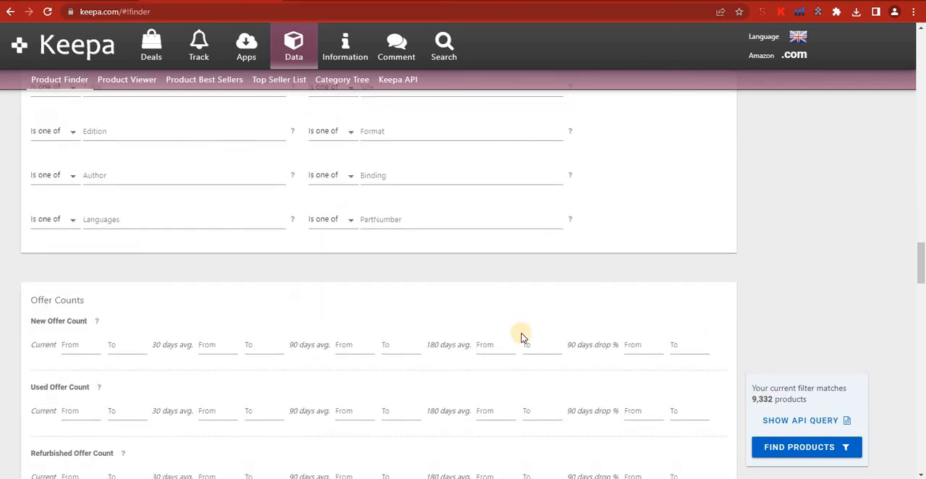
{"action": "scroll", "coordinate": [522, 336], "scroll_direction": "down", "scroll_amount": 2}
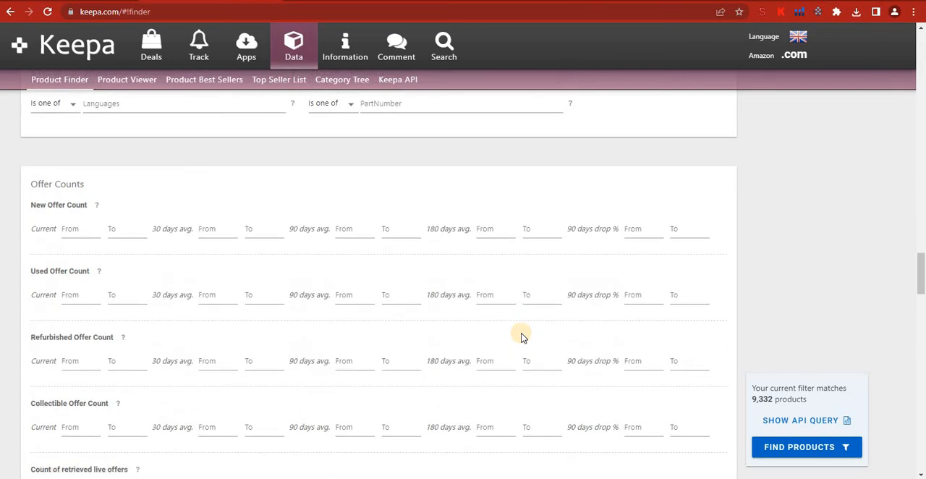
{"action": "mouse_move", "coordinate": [97, 206]}
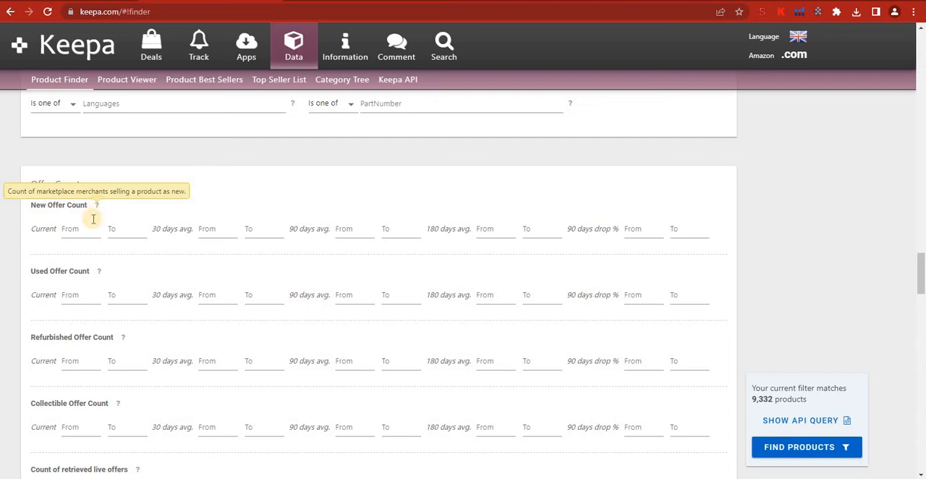
{"action": "left_click", "coordinate": [83, 232]}
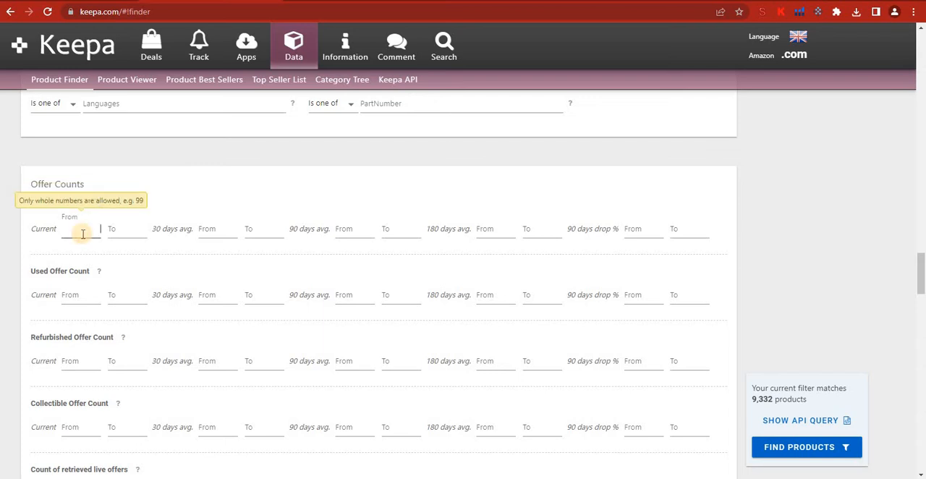
{"action": "type", "text": "5"}
{"action": "left_click", "coordinate": [125, 229]}
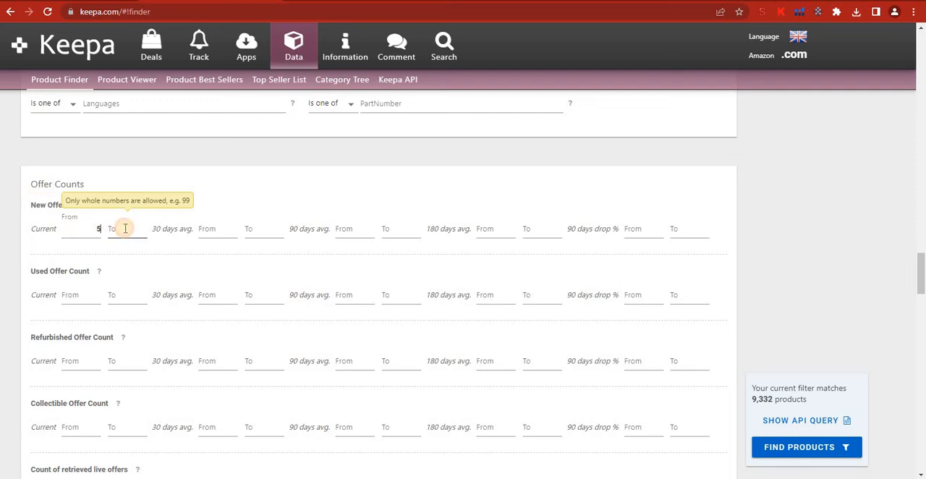
{"action": "type", "text": "25"}
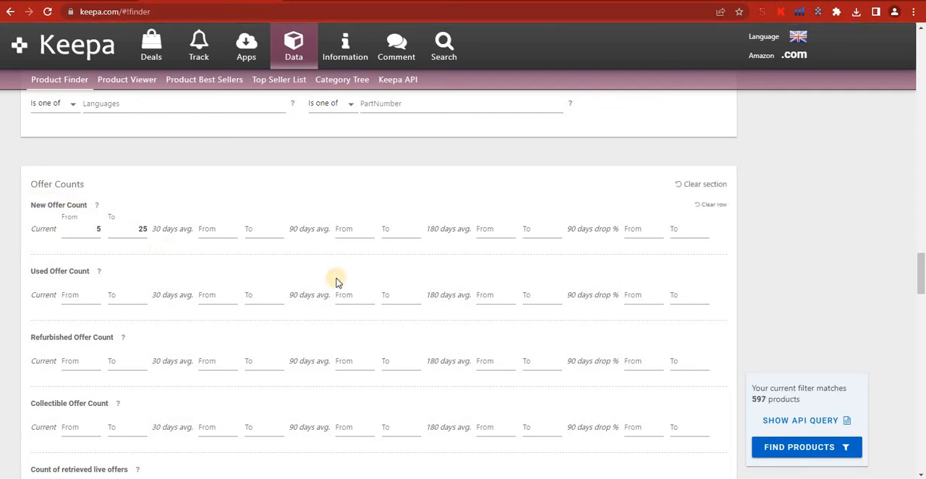
Step: Try a minimum of 3 for the current New Offer Count and return it to 5
{"action": "left_click", "coordinate": [98, 230]}
{"action": "key", "text": "BackSpace"}
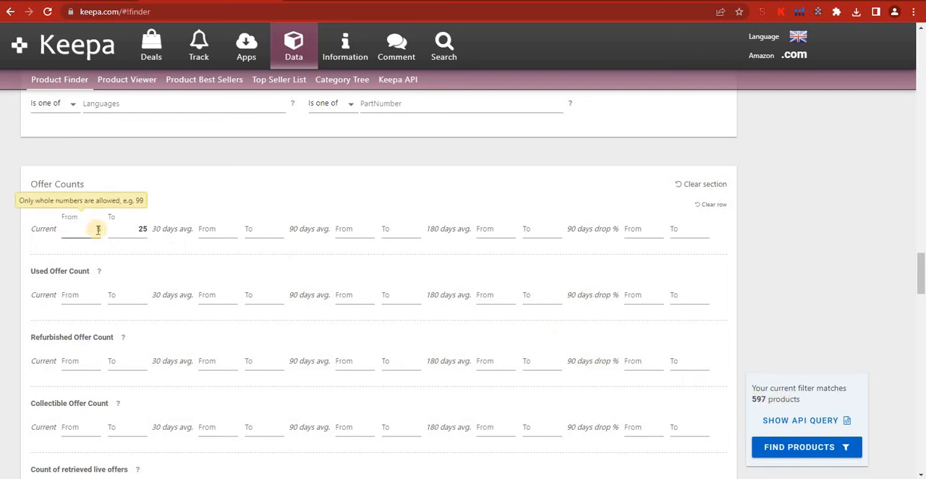
{"action": "type", "text": "3"}
{"action": "scroll", "coordinate": [100, 230], "scroll_direction": "down", "scroll_amount": 1}
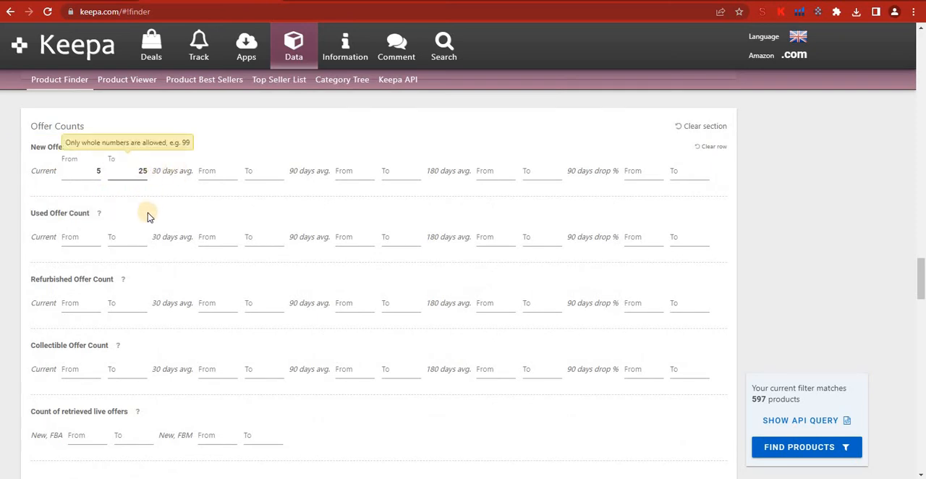
{"action": "left_click", "coordinate": [100, 170]}
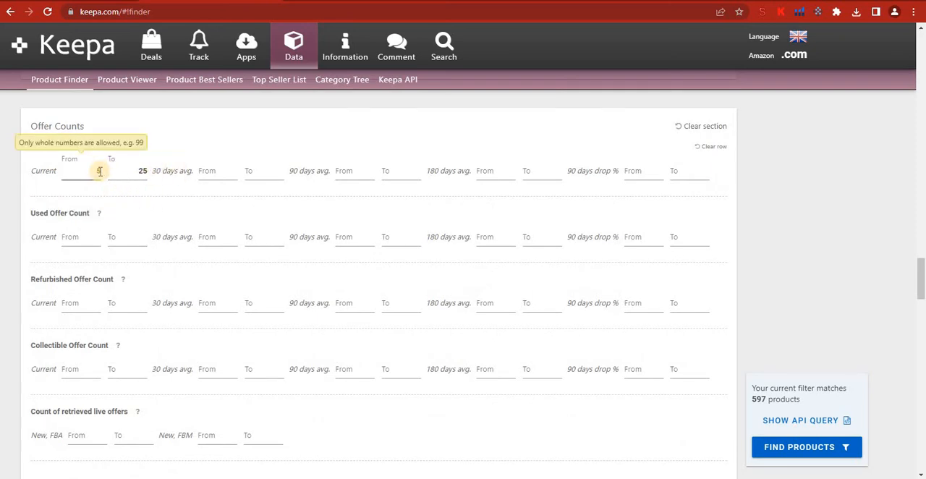
{"action": "type", "text": "5"}
Step: Exclude digital products from the Product Type filter and restrict the Variations filter to No Variations
{"action": "scroll", "coordinate": [173, 217], "scroll_direction": "down", "scroll_amount": 1}
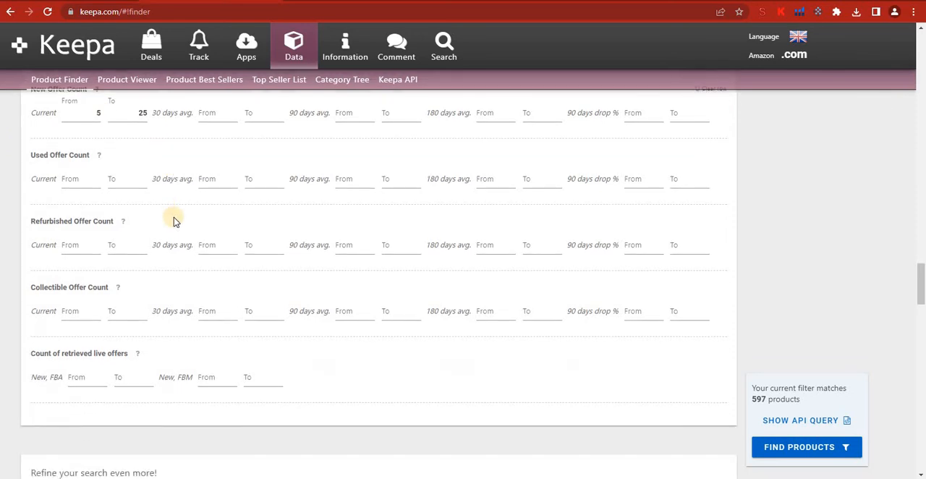
{"action": "scroll", "coordinate": [173, 221], "scroll_direction": "down", "scroll_amount": 1}
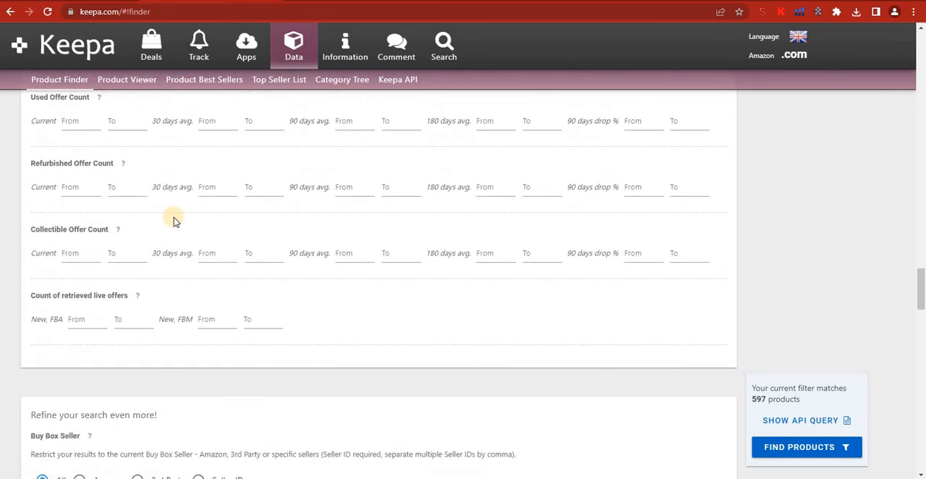
{"action": "scroll", "coordinate": [174, 221], "scroll_direction": "down", "scroll_amount": 2}
{"action": "scroll", "coordinate": [173, 217], "scroll_direction": "down", "scroll_amount": 1}
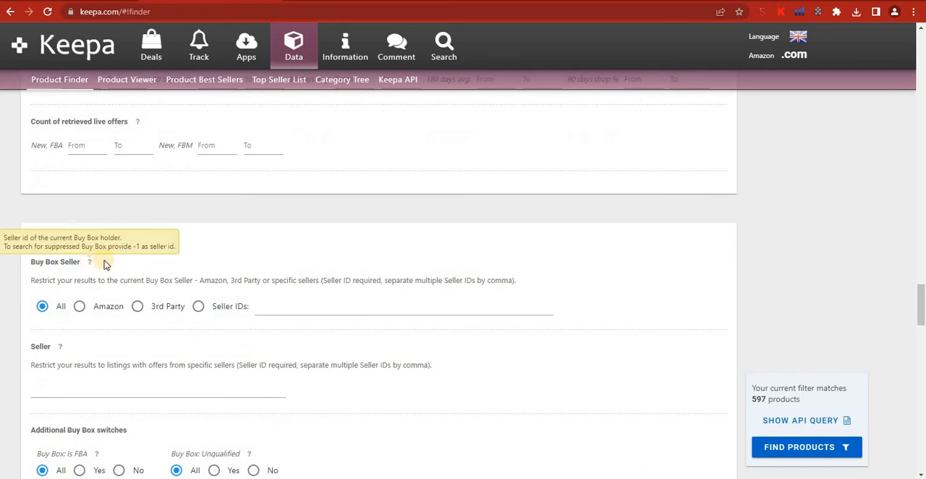
{"action": "scroll", "coordinate": [105, 265], "scroll_direction": "down", "scroll_amount": 1}
{"action": "scroll", "coordinate": [105, 263], "scroll_direction": "down", "scroll_amount": 1}
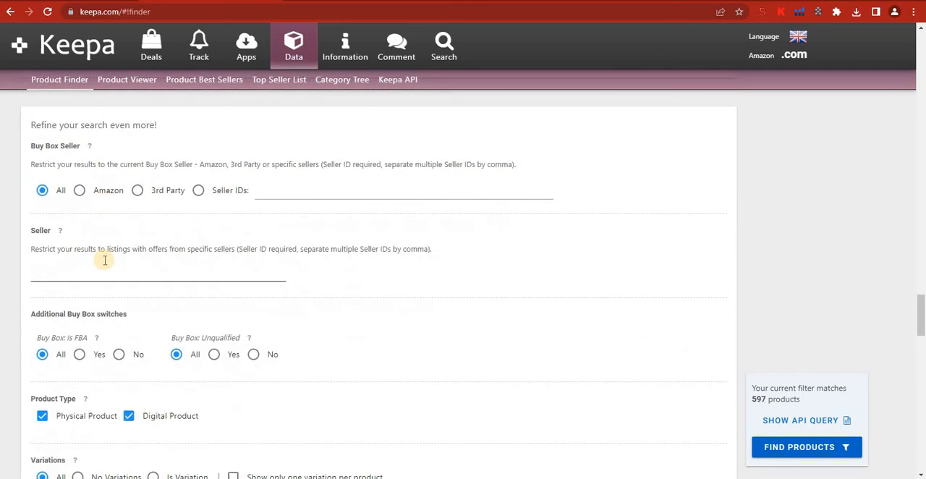
{"action": "scroll", "coordinate": [105, 260], "scroll_direction": "down", "scroll_amount": 1}
{"action": "scroll", "coordinate": [104, 260], "scroll_direction": "down", "scroll_amount": 1}
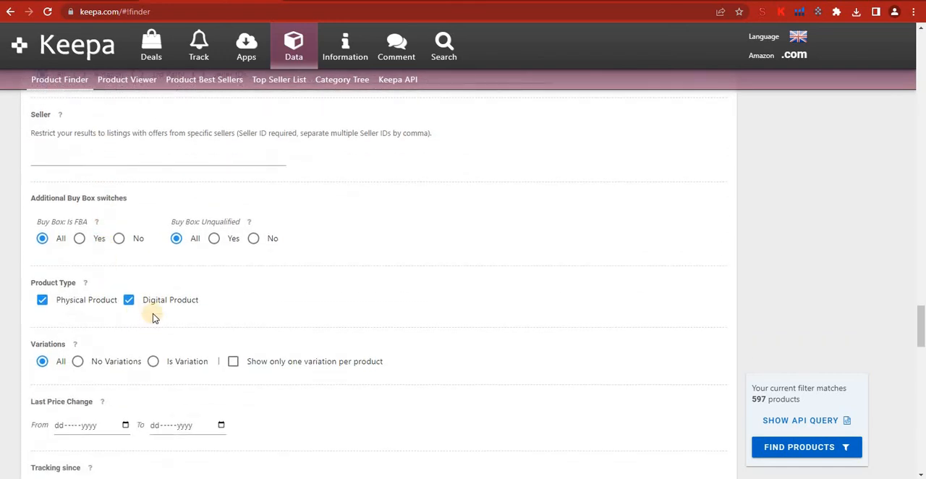
{"action": "left_click", "coordinate": [131, 301]}
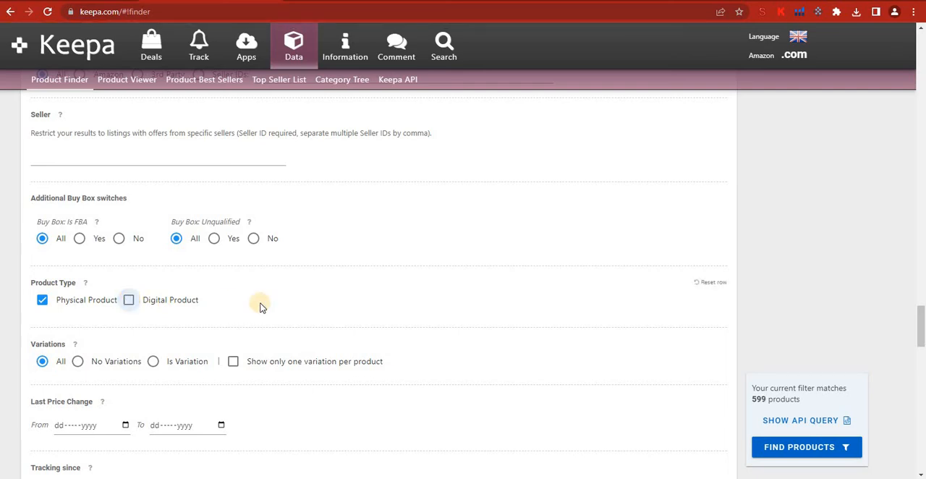
{"action": "scroll", "coordinate": [81, 299], "scroll_direction": "down", "scroll_amount": 1}
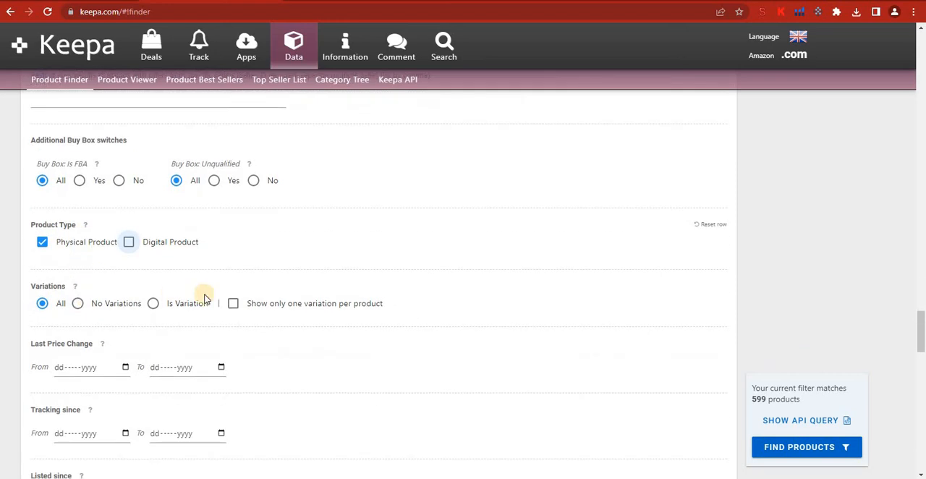
{"action": "left_click", "coordinate": [75, 311]}
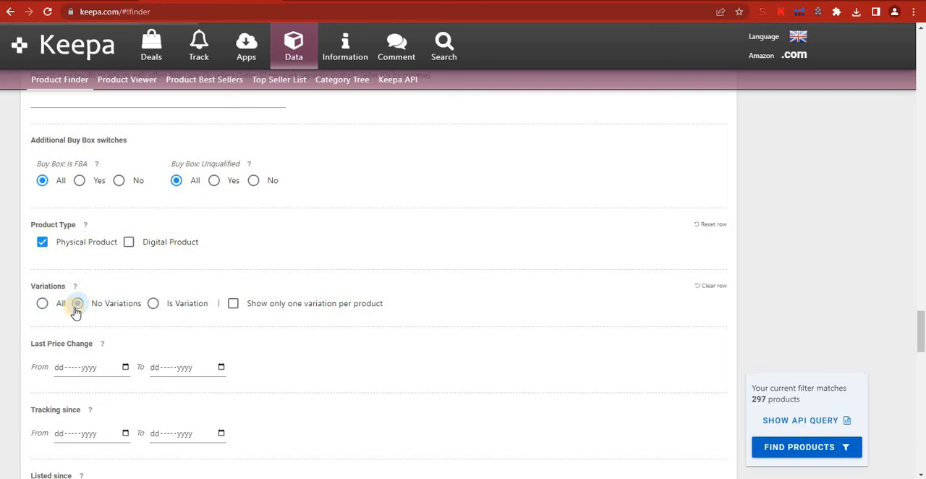
Step: Set the minimum product rating to 3.5
{"action": "scroll", "coordinate": [118, 300], "scroll_direction": "down", "scroll_amount": 6}
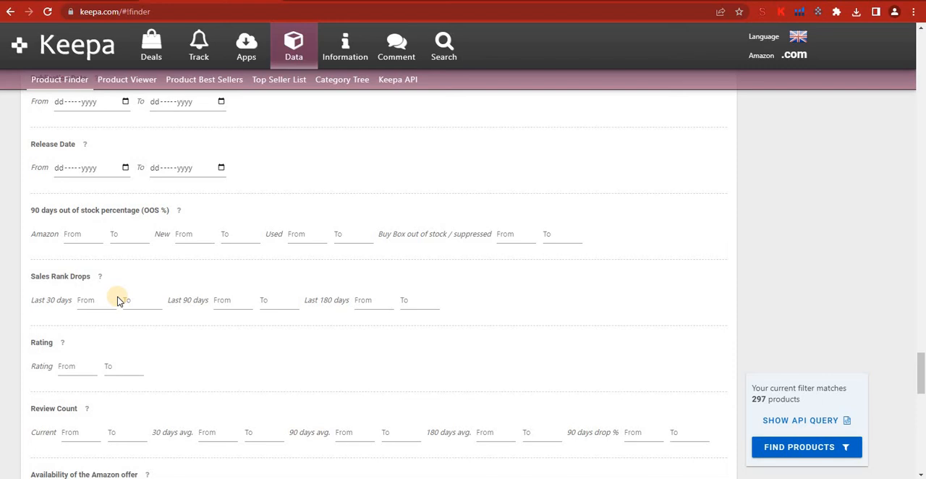
{"action": "scroll", "coordinate": [118, 300], "scroll_direction": "down", "scroll_amount": 1}
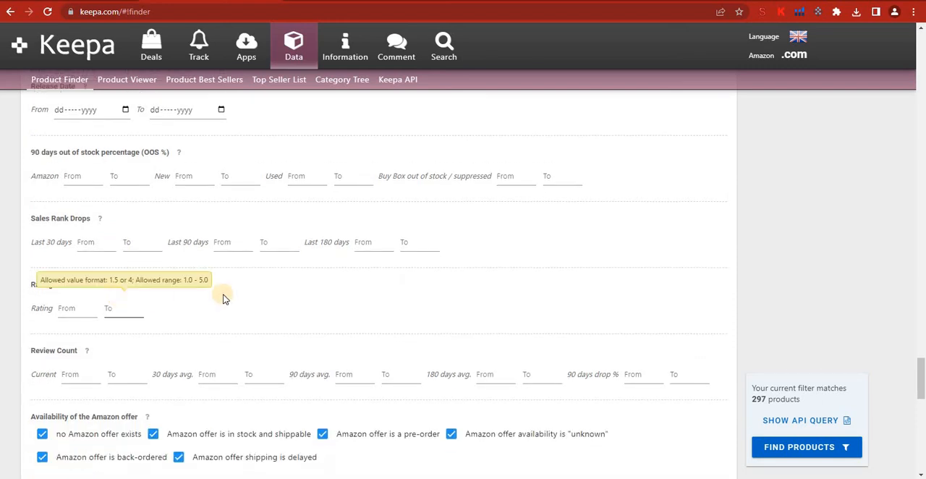
{"action": "scroll", "coordinate": [255, 327], "scroll_direction": "down", "scroll_amount": 1}
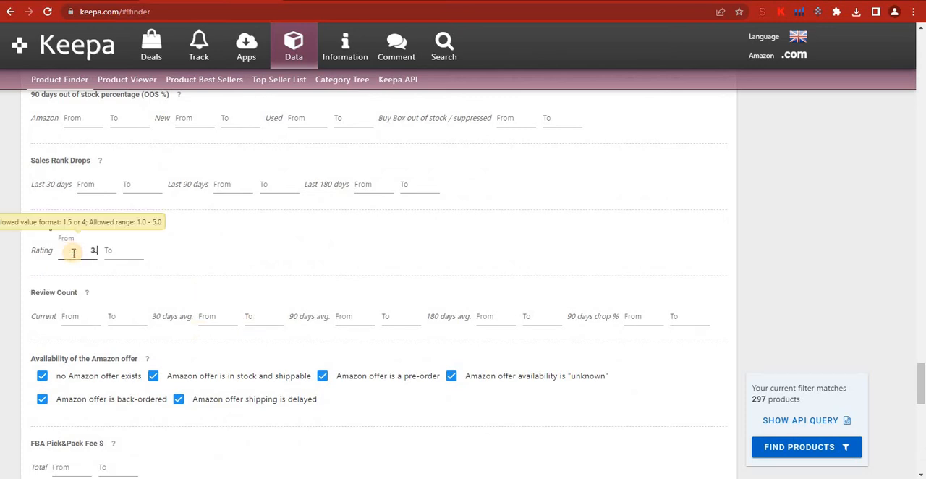
{"action": "left_click", "coordinate": [171, 248]}
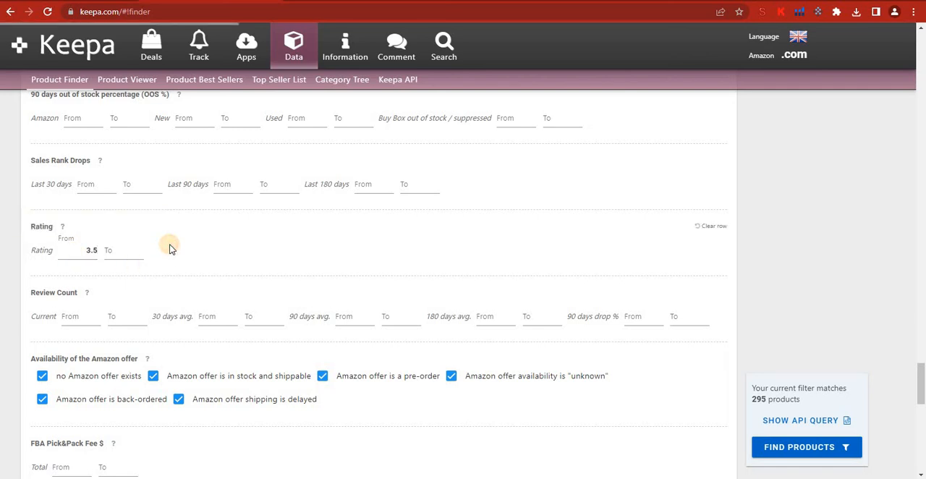
{"action": "left_click", "coordinate": [134, 250]}
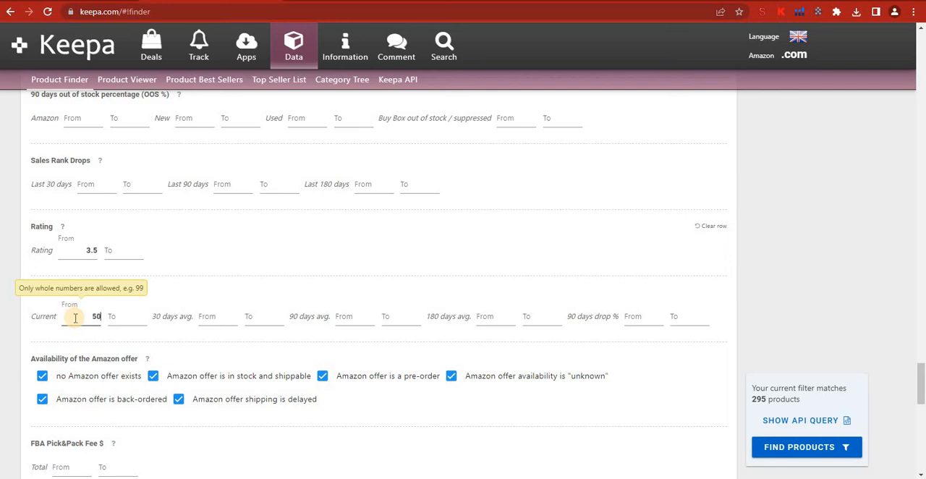
Step: Set the minimum current Review Count to 50
{"action": "left_click", "coordinate": [75, 319]}
{"action": "type", "text": "50"}
{"action": "left_click", "coordinate": [227, 262]}
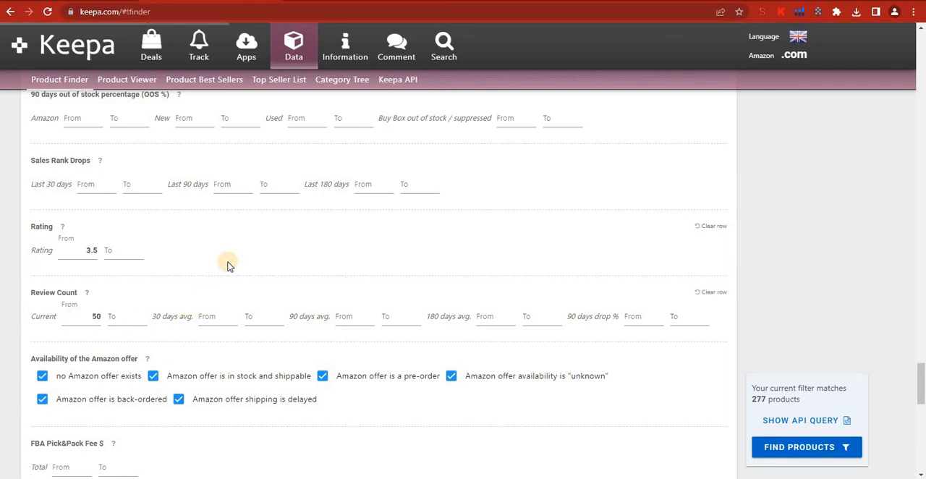
Step: Exclude pre-order offers and offers with "unknown" availability from the Availability of the Amazon offer filter
{"action": "scroll", "coordinate": [228, 262], "scroll_direction": "down", "scroll_amount": 1}
{"action": "left_click", "coordinate": [227, 260]}
{"action": "scroll", "coordinate": [375, 323], "scroll_direction": "down", "scroll_amount": 1}
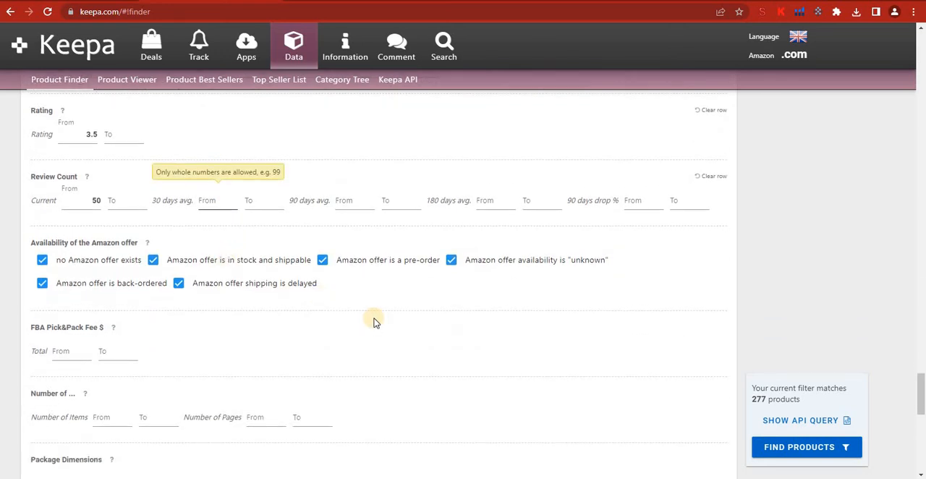
{"action": "left_click", "coordinate": [374, 323]}
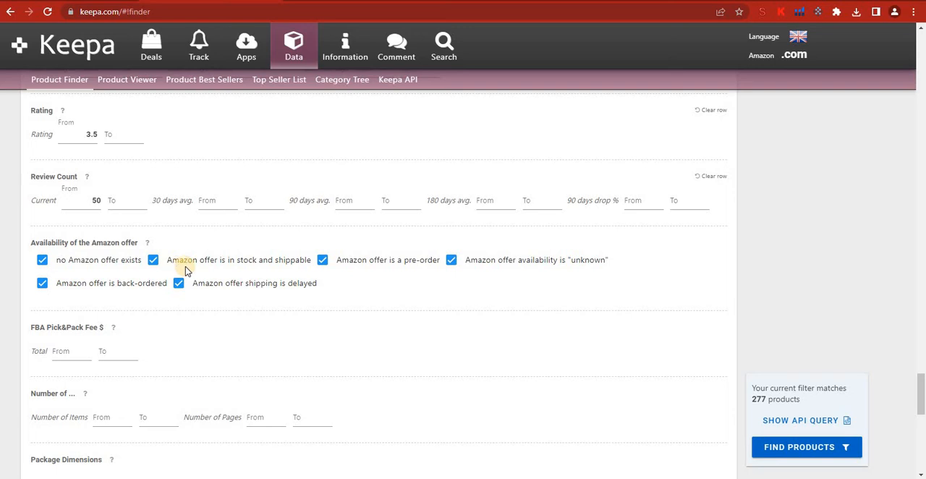
{"action": "left_click", "coordinate": [323, 265]}
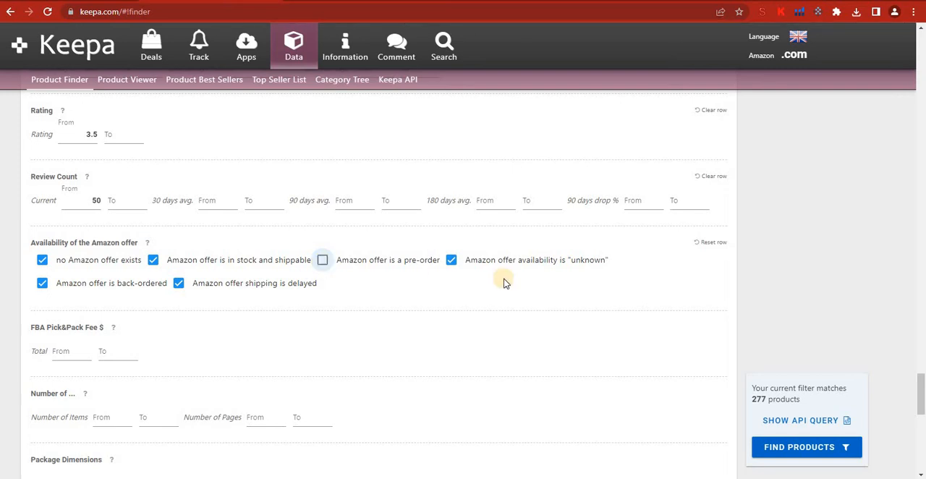
{"action": "left_click", "coordinate": [450, 262]}
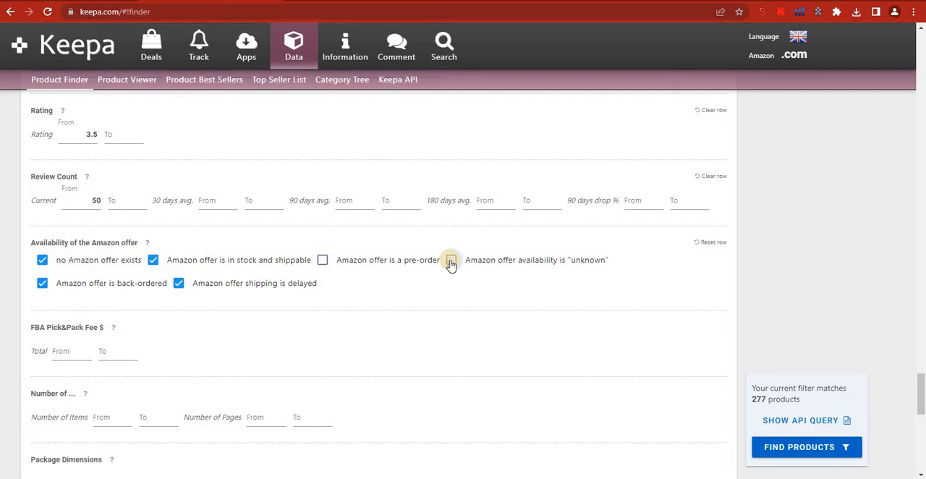
Step: Set the maximum package weight to 2500 g
{"action": "scroll", "coordinate": [395, 296], "scroll_direction": "down", "scroll_amount": 2}
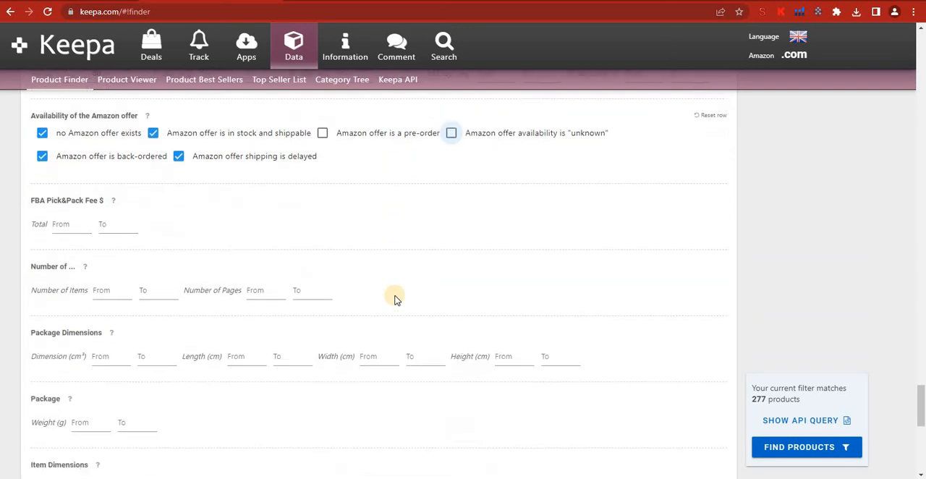
{"action": "scroll", "coordinate": [395, 297], "scroll_direction": "down", "scroll_amount": 1}
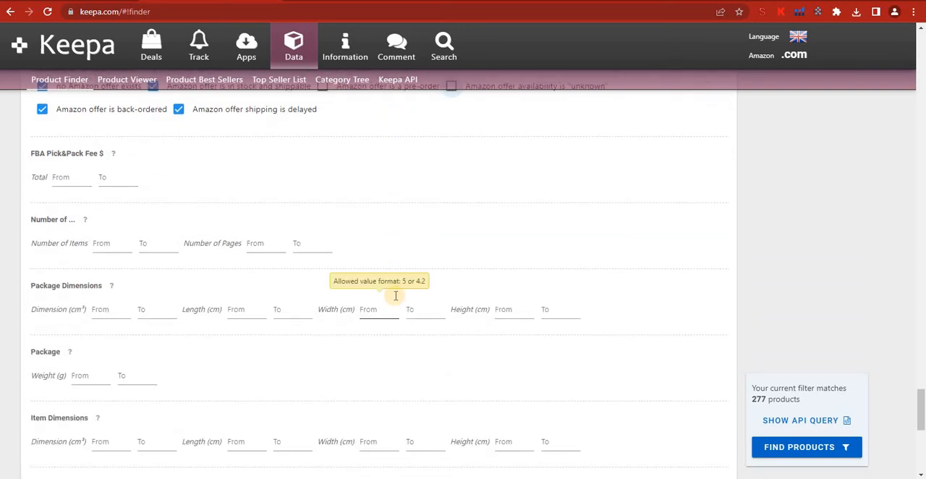
{"action": "scroll", "coordinate": [396, 295], "scroll_direction": "down", "scroll_amount": 1}
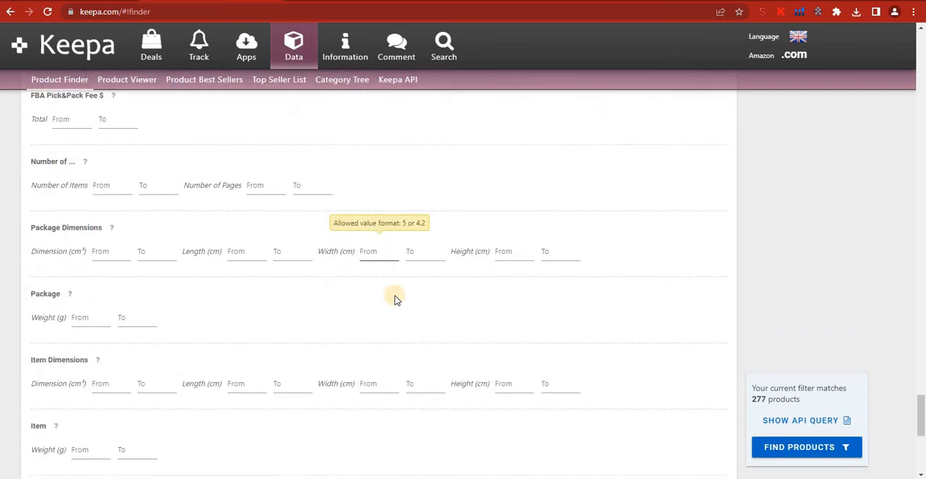
{"action": "left_click", "coordinate": [92, 319]}
{"action": "left_click", "coordinate": [127, 319]}
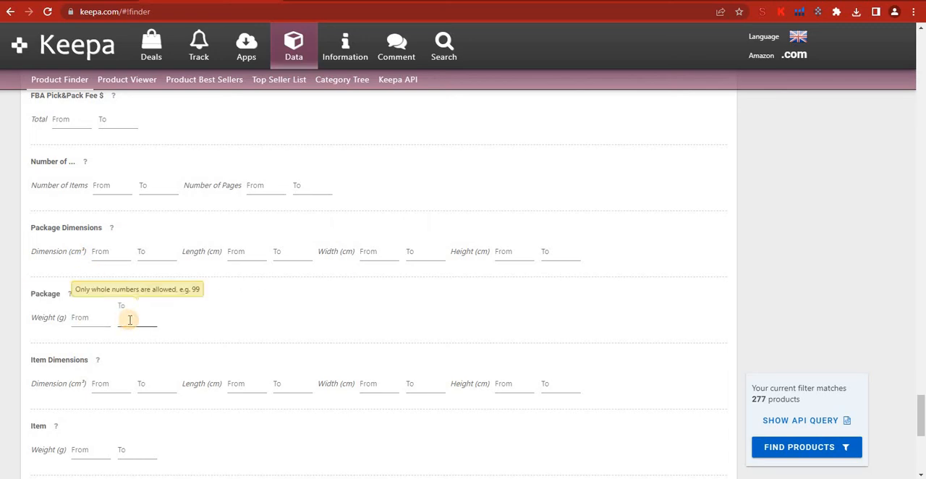
{"action": "type", "text": "2500"}
{"action": "left_click", "coordinate": [265, 337]}
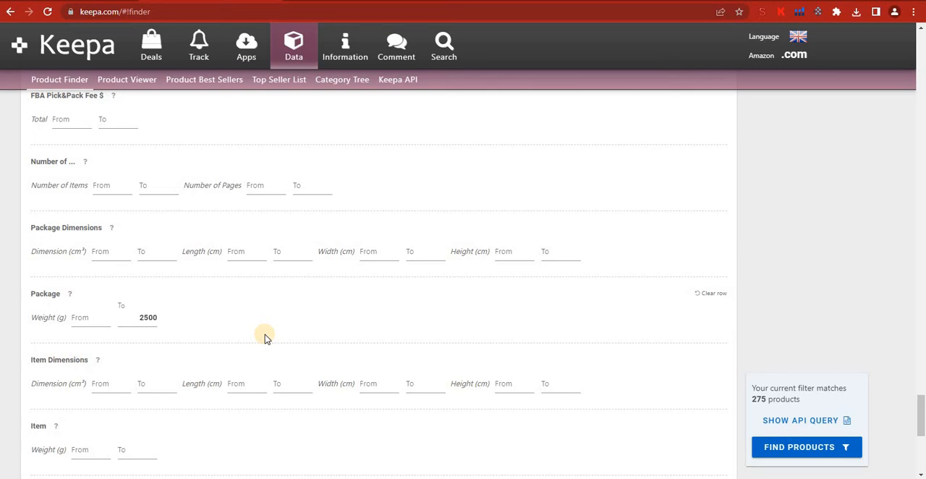
Step: Exclude adult products by setting the Adult Product switch to No in the additional switches
{"action": "scroll", "coordinate": [201, 331], "scroll_direction": "down", "scroll_amount": 2}
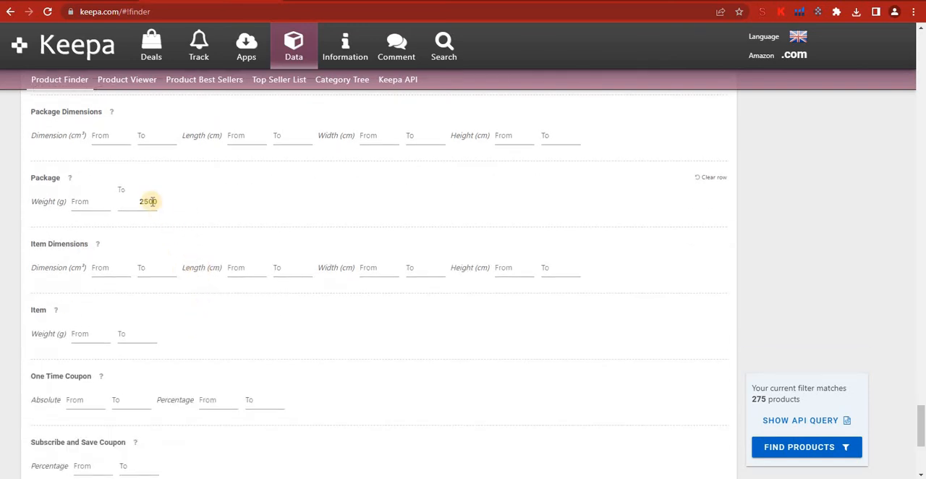
{"action": "left_click", "coordinate": [133, 339]}
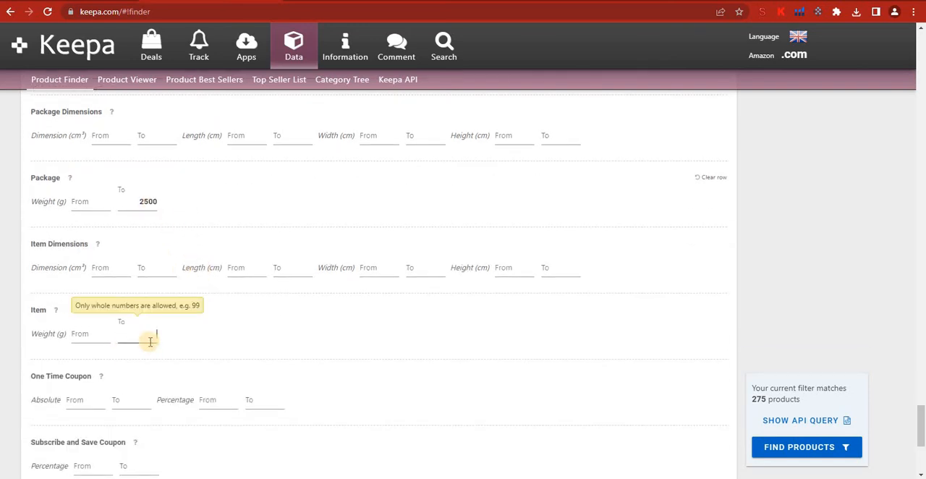
{"action": "left_click", "coordinate": [138, 312]}
{"action": "scroll", "coordinate": [211, 319], "scroll_direction": "down", "scroll_amount": 3}
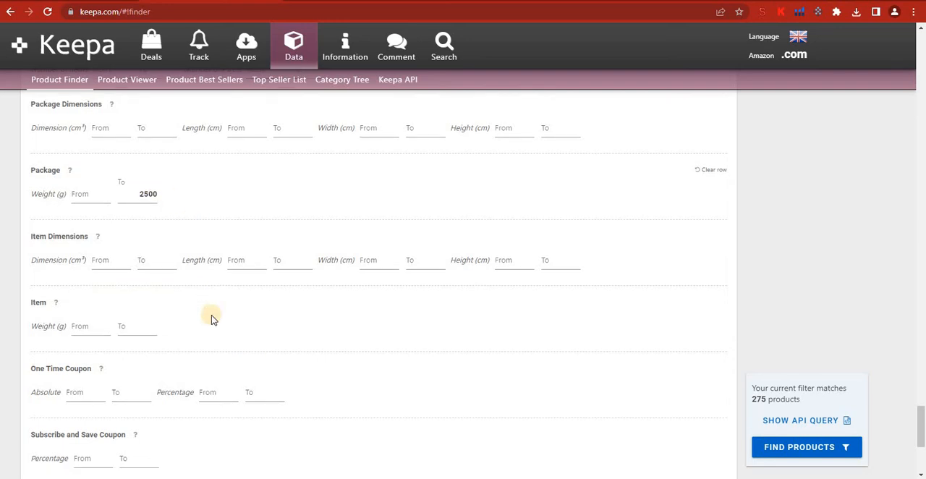
{"action": "scroll", "coordinate": [211, 319], "scroll_direction": "down", "scroll_amount": 2}
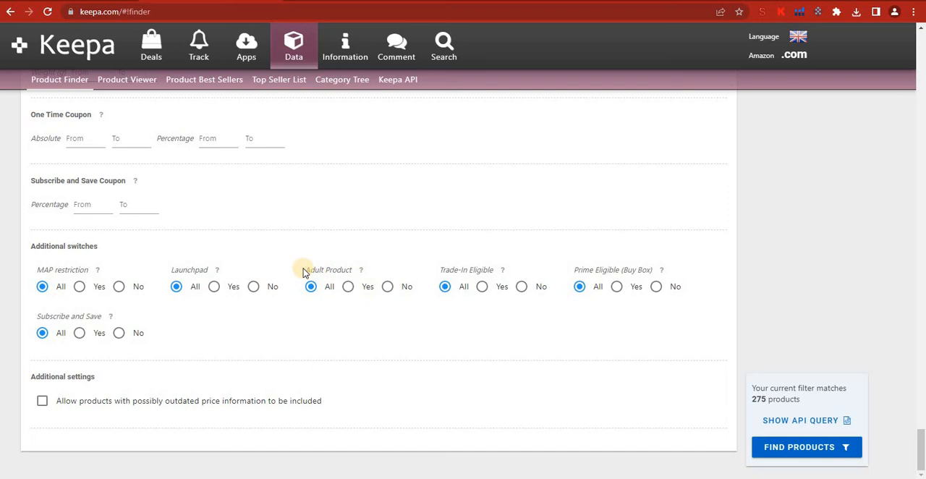
{"action": "left_click", "coordinate": [386, 289]}
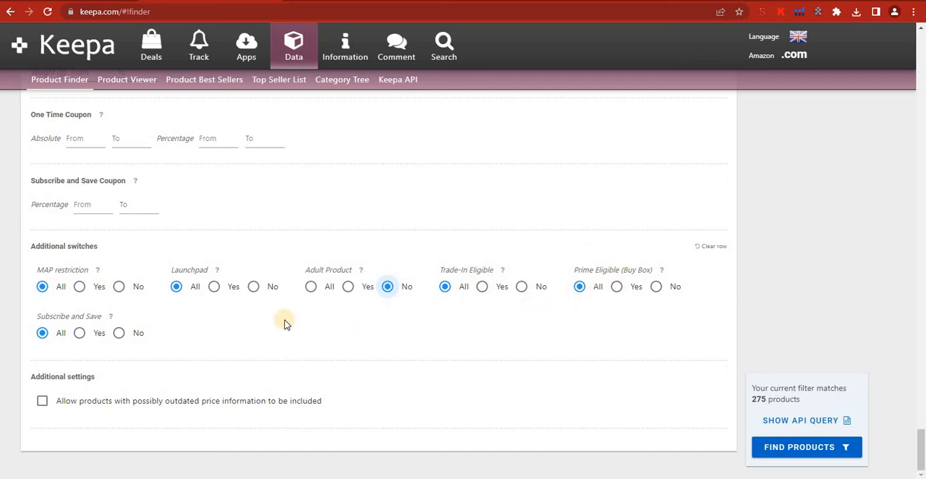
Step: Run the product search with the configured filters
{"action": "scroll", "coordinate": [284, 325], "scroll_direction": "up", "scroll_amount": 1}
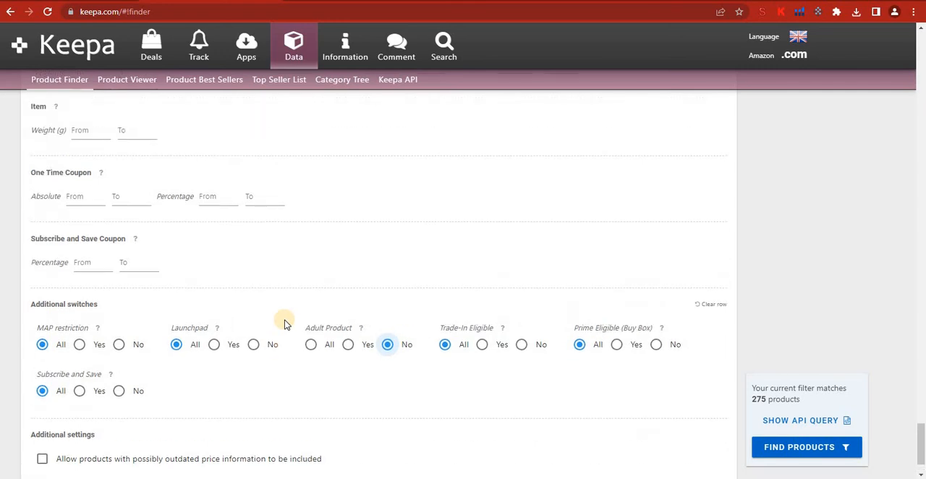
{"action": "scroll", "coordinate": [285, 324], "scroll_direction": "up", "scroll_amount": 1}
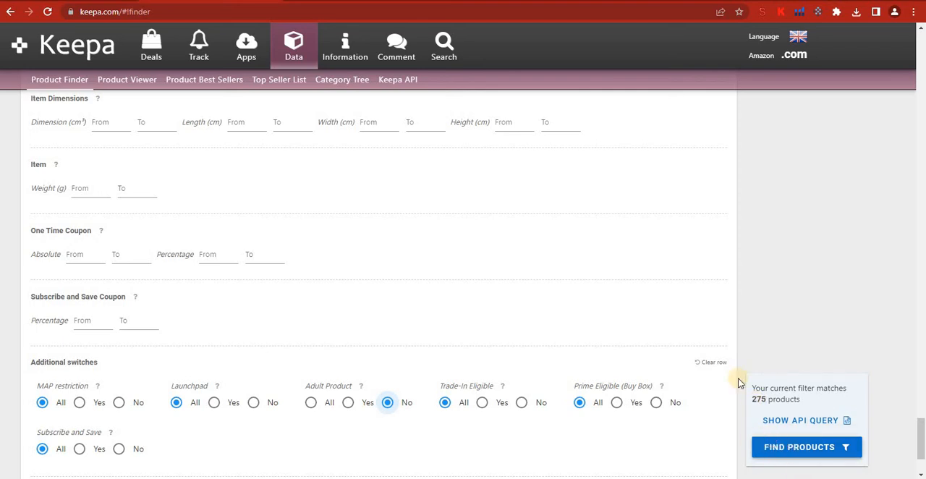
{"action": "left_click", "coordinate": [804, 446]}
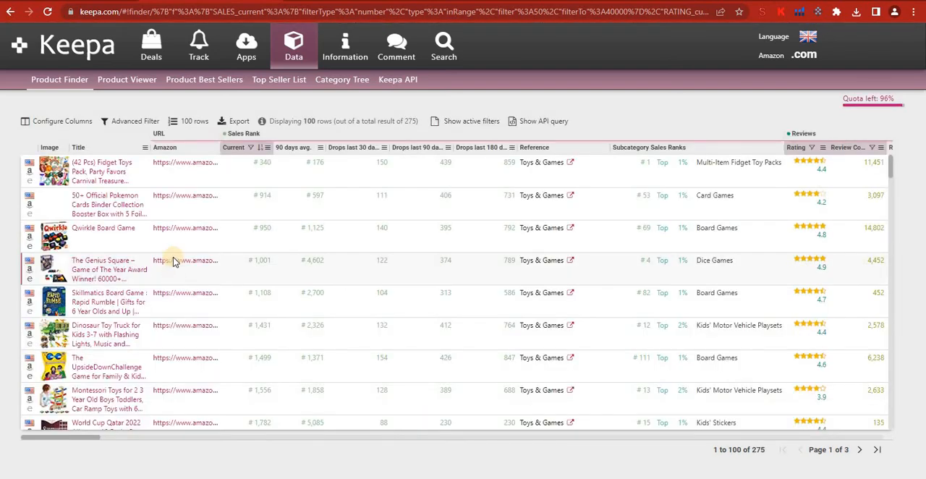
Step: Examine the results table's columns, including sales rank, Buy Box prices, categories, product codes and manufacturers
{"action": "mouse_move", "coordinate": [58, 165]}
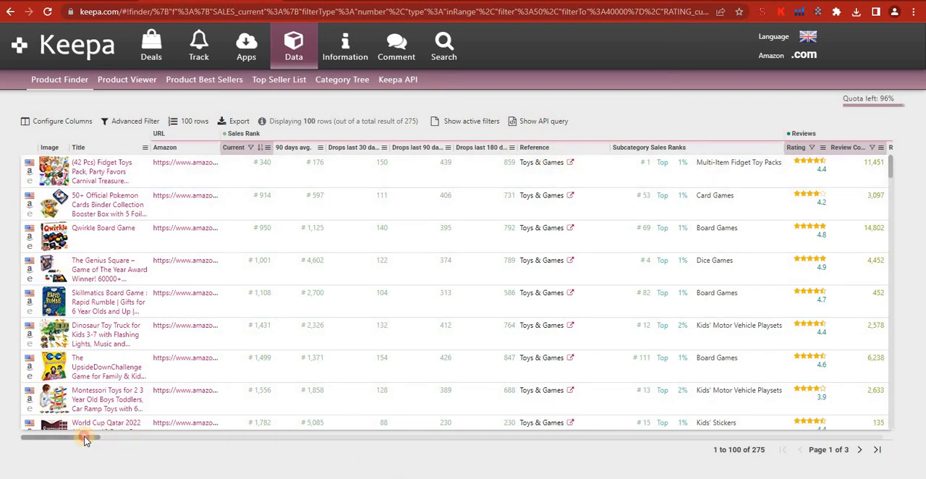
{"action": "left_click_drag", "start_coordinate": [92, 441], "coordinate": [441, 454]}
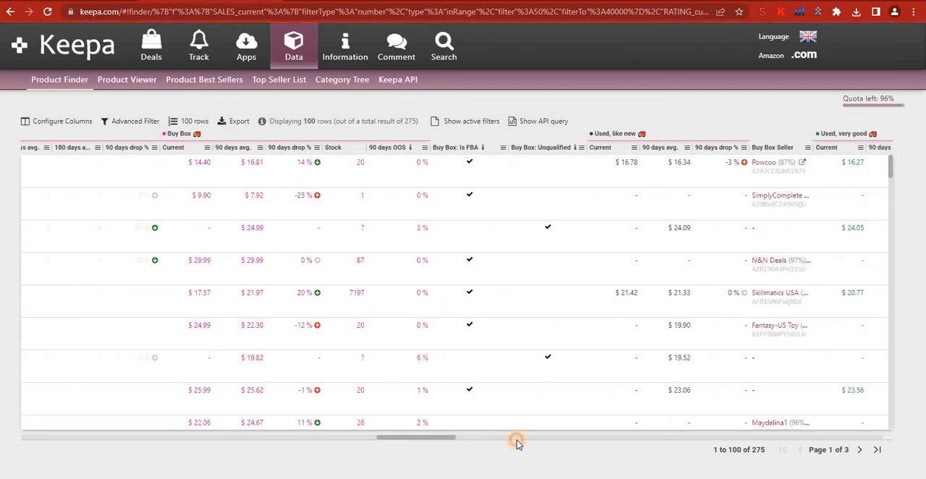
{"action": "left_click_drag", "start_coordinate": [444, 438], "coordinate": [706, 459]}
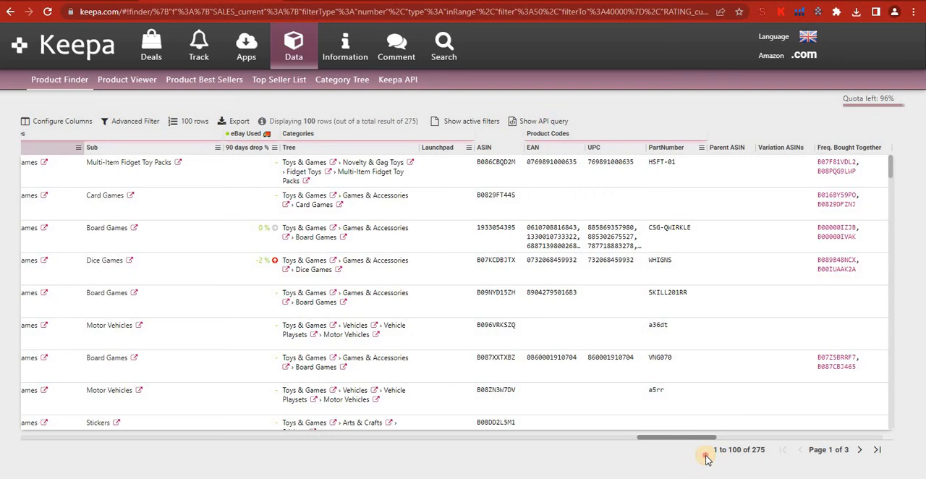
{"action": "left_click_drag", "start_coordinate": [707, 460], "coordinate": [752, 459]}
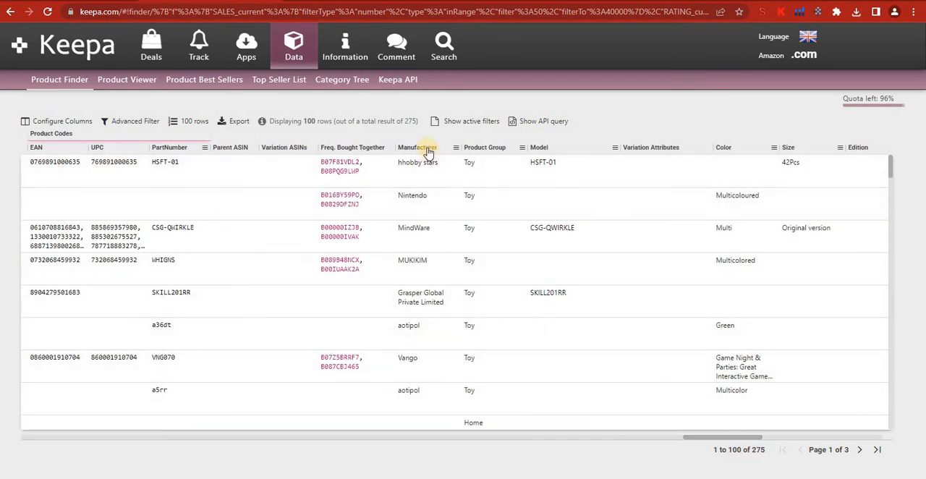
{"action": "scroll", "coordinate": [409, 264], "scroll_direction": "down", "scroll_amount": 3}
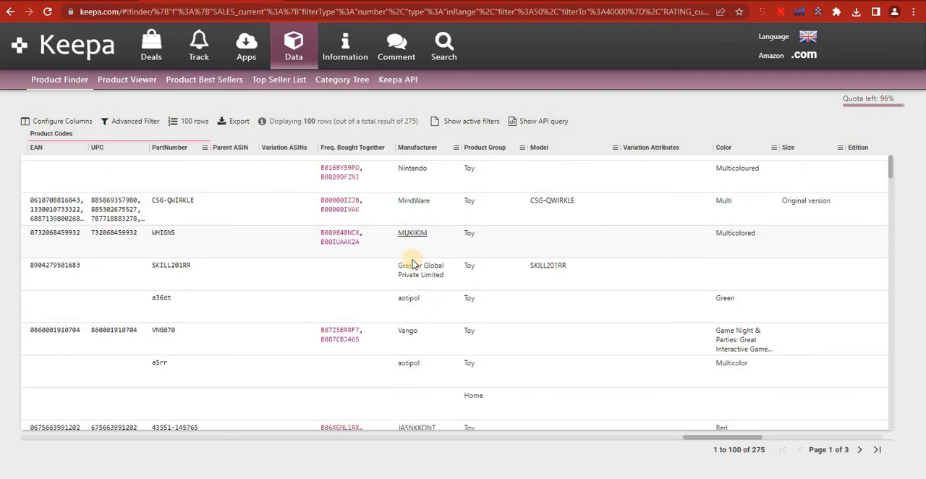
{"action": "scroll", "coordinate": [413, 371], "scroll_direction": "down", "scroll_amount": 5}
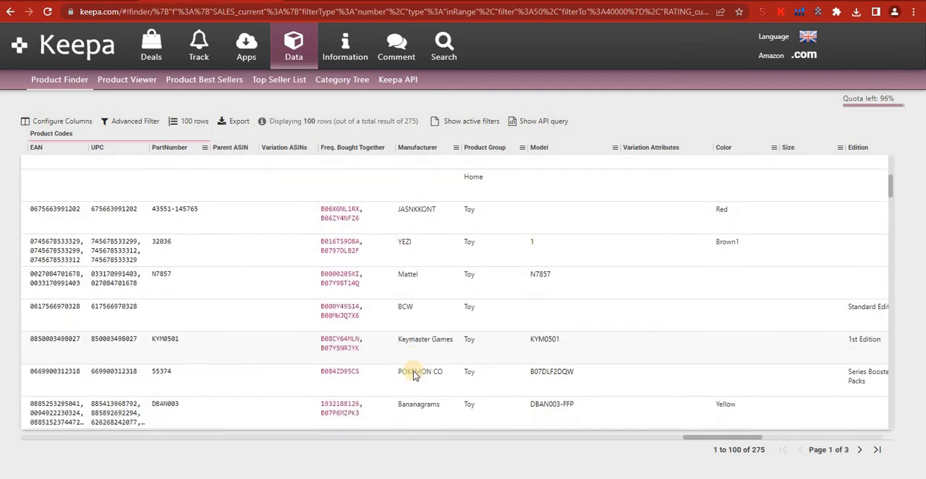
{"action": "scroll", "coordinate": [413, 370], "scroll_direction": "down", "scroll_amount": 10}
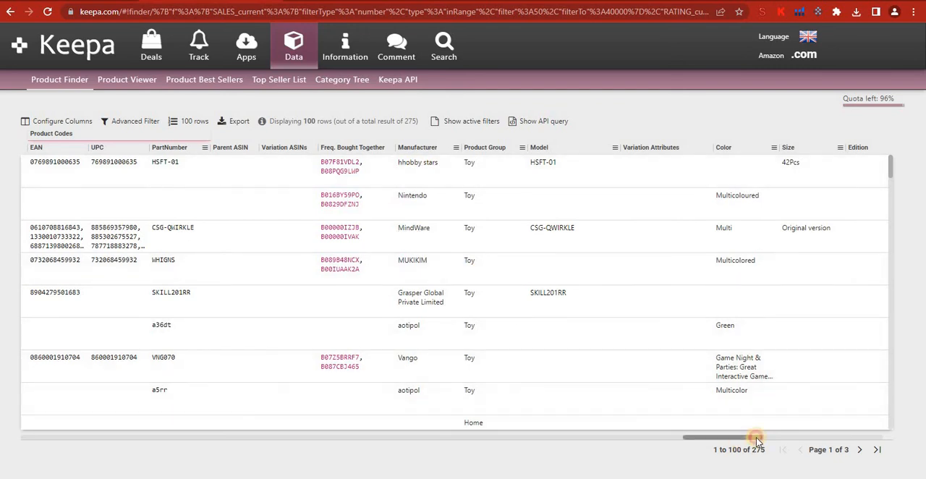
{"action": "left_click_drag", "start_coordinate": [756, 437], "coordinate": [705, 449]}
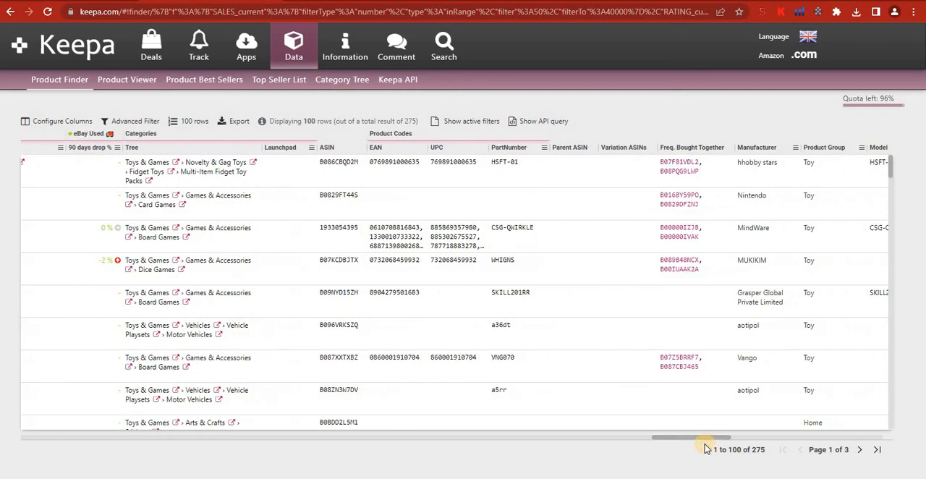
Step: Check the content and format options for exporting the results table, and close them without exporting
{"action": "left_click", "coordinate": [243, 121]}
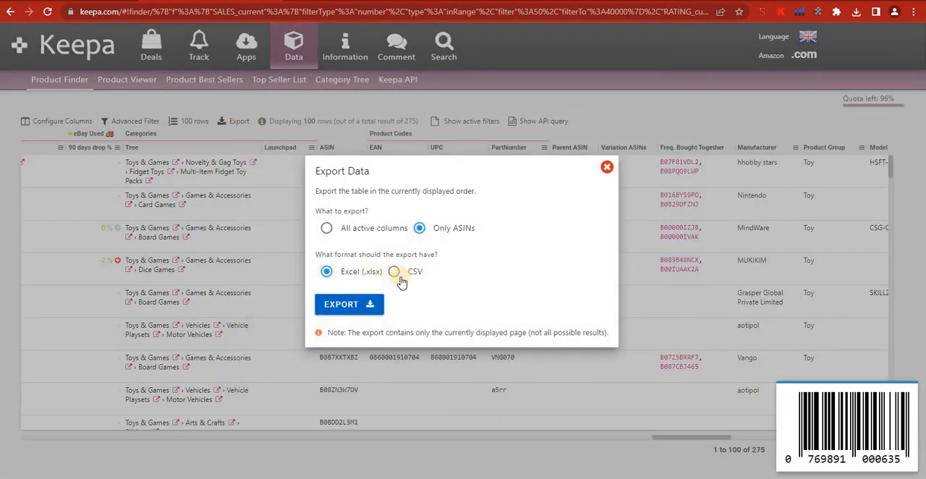
{"action": "left_click", "coordinate": [607, 169]}
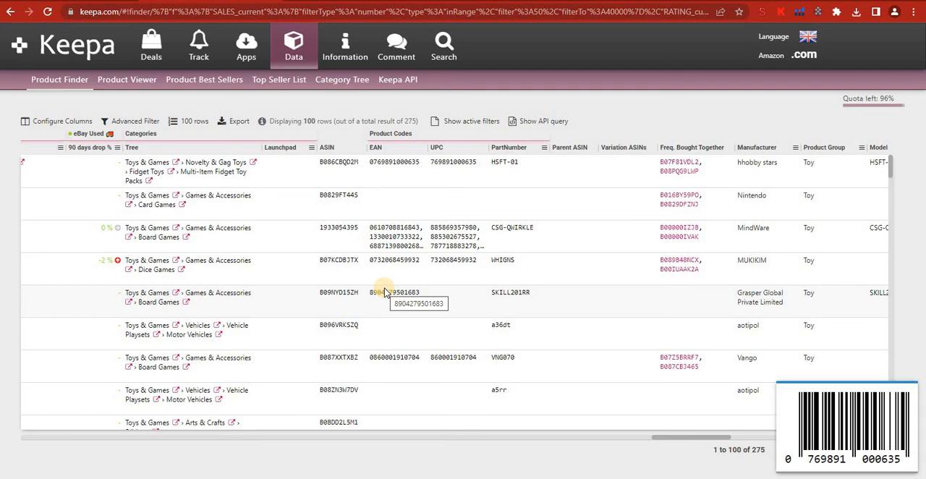
Step: Return to the first columns of the results table and open the 42-piece Fidget Toys Pack on Amazon
{"action": "left_click_drag", "start_coordinate": [680, 439], "coordinate": [41, 439]}
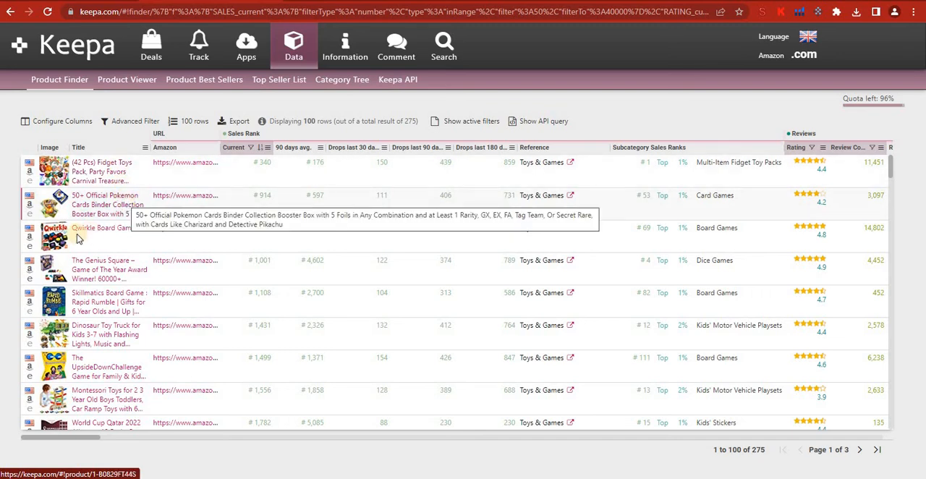
{"action": "left_click", "coordinate": [34, 184]}
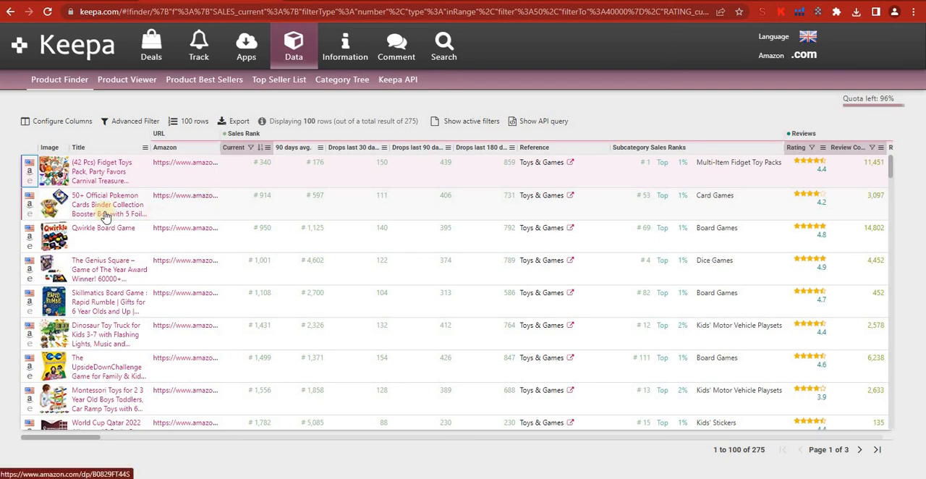
{"action": "left_click", "coordinate": [29, 171]}
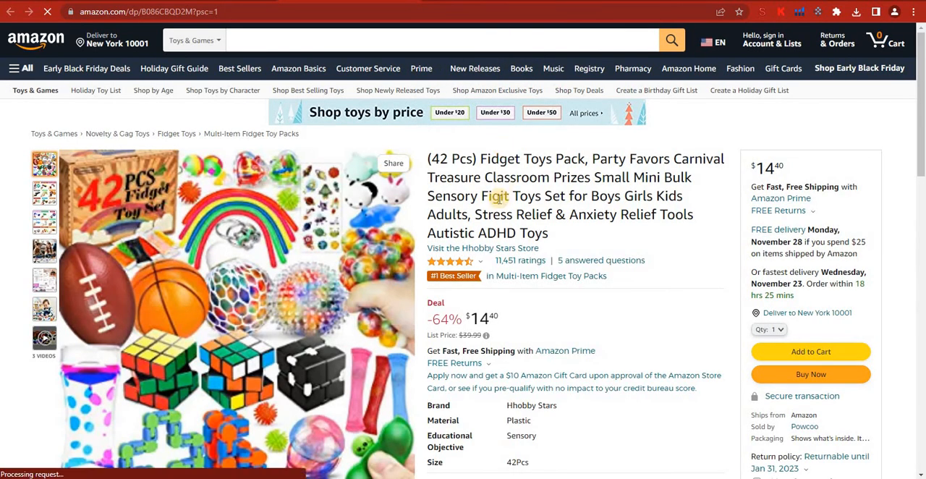
Step: Review all new and used offers for the Fidget Toys Pack, checking each one's price, seller and stock, and close the offer list
{"action": "scroll", "coordinate": [498, 199], "scroll_direction": "down", "scroll_amount": 3}
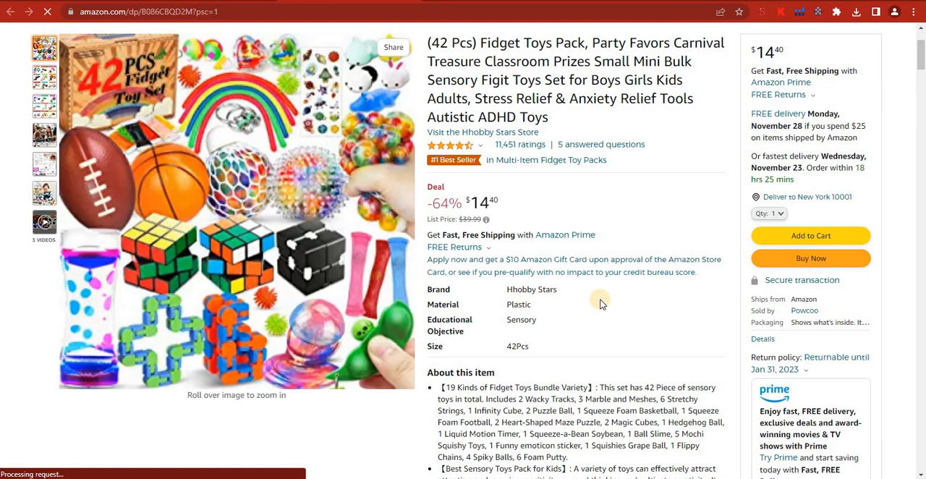
{"action": "scroll", "coordinate": [600, 304], "scroll_direction": "down", "scroll_amount": 1}
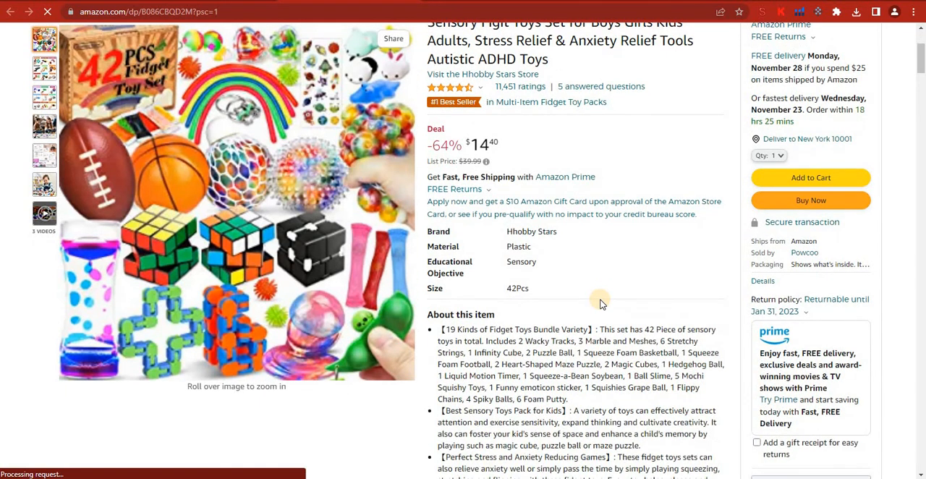
{"action": "scroll", "coordinate": [600, 304], "scroll_direction": "down", "scroll_amount": 1}
{"action": "scroll", "coordinate": [600, 304], "scroll_direction": "down", "scroll_amount": 3}
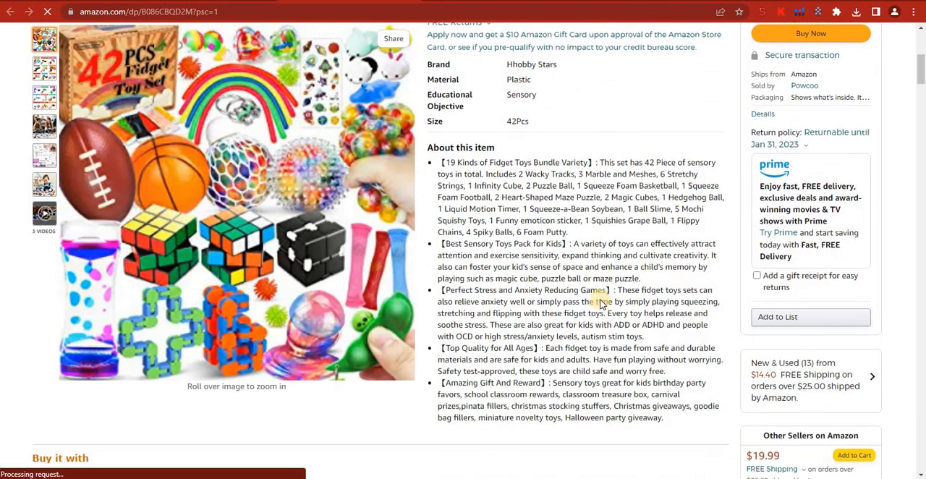
{"action": "scroll", "coordinate": [615, 212], "scroll_direction": "down", "scroll_amount": 2}
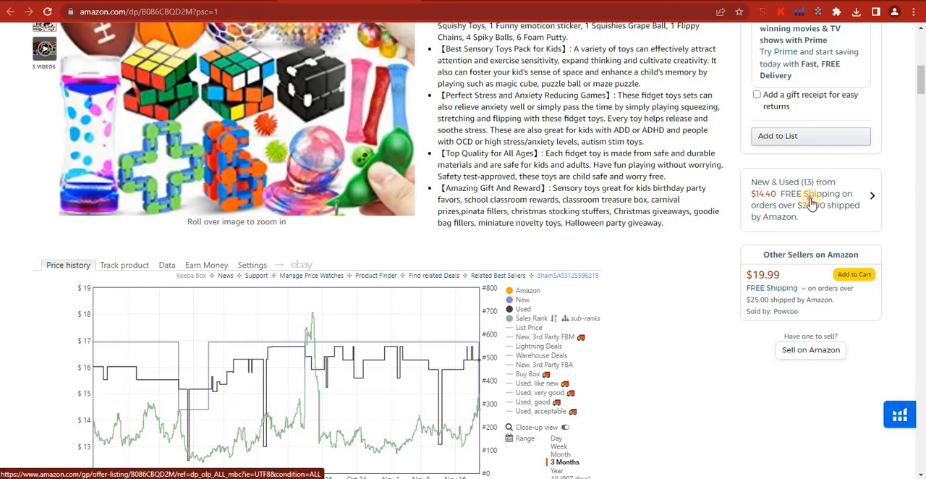
{"action": "left_click", "coordinate": [810, 204]}
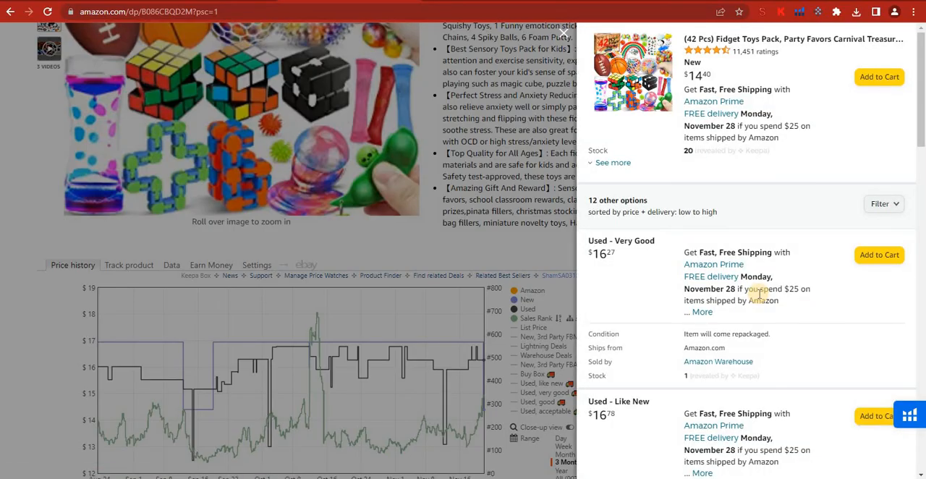
{"action": "scroll", "coordinate": [809, 309], "scroll_direction": "down", "scroll_amount": 3}
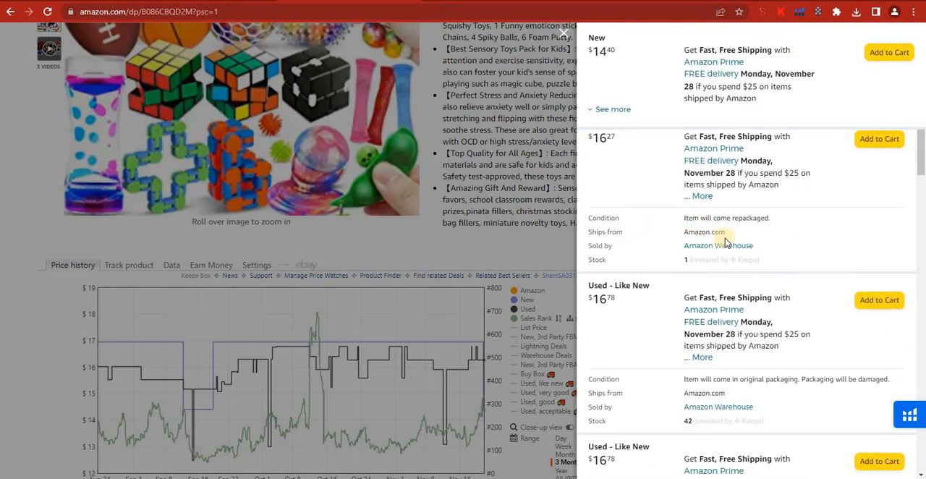
{"action": "scroll", "coordinate": [758, 253], "scroll_direction": "down", "scroll_amount": 1}
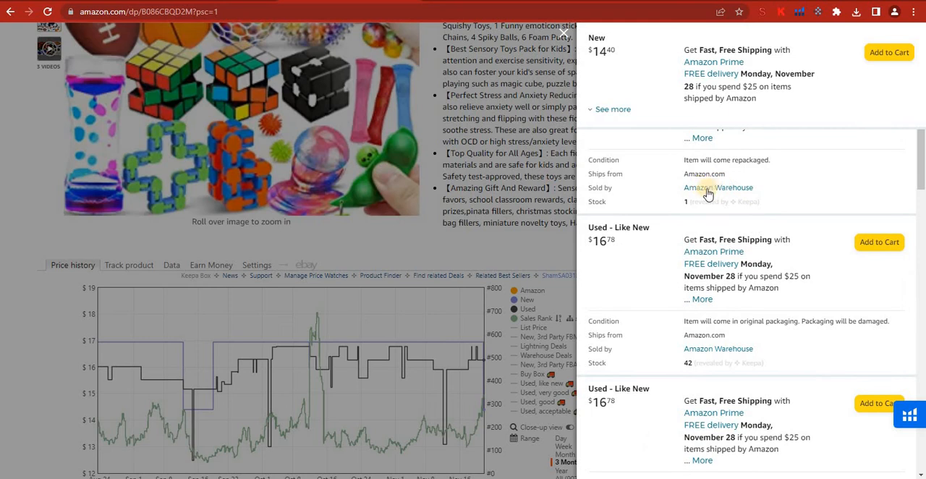
{"action": "scroll", "coordinate": [731, 250], "scroll_direction": "down", "scroll_amount": 2}
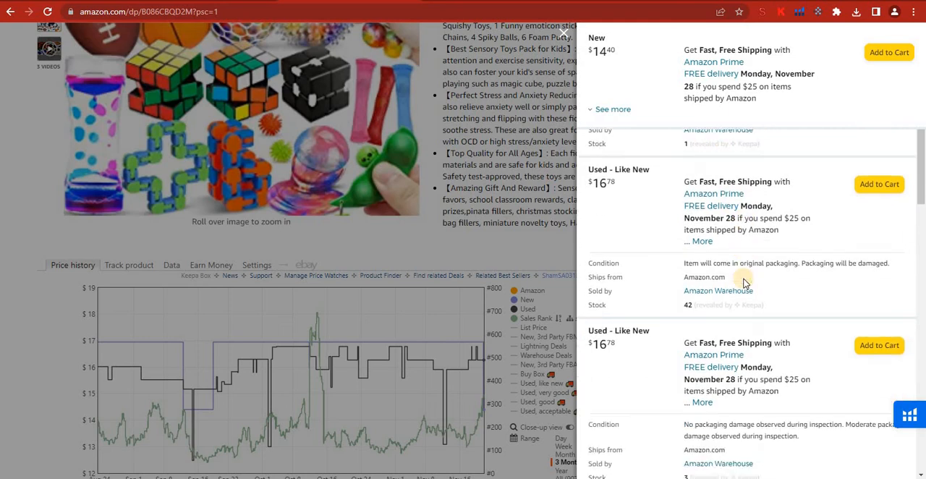
{"action": "scroll", "coordinate": [761, 314], "scroll_direction": "down", "scroll_amount": 5}
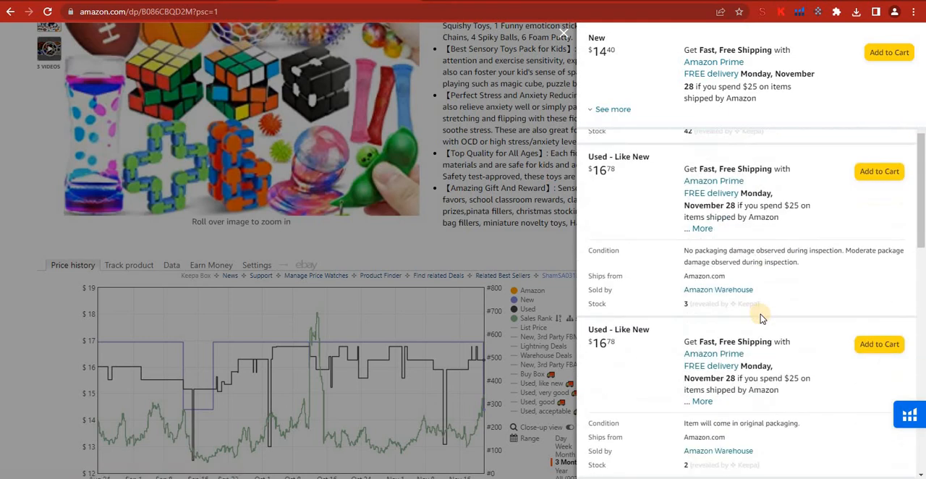
{"action": "scroll", "coordinate": [759, 315], "scroll_direction": "down", "scroll_amount": 4}
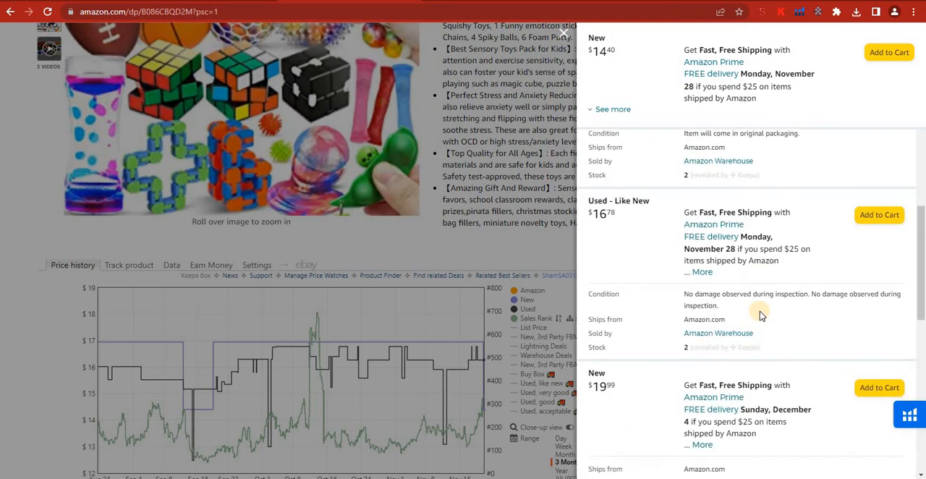
{"action": "left_click", "coordinate": [518, 139]}
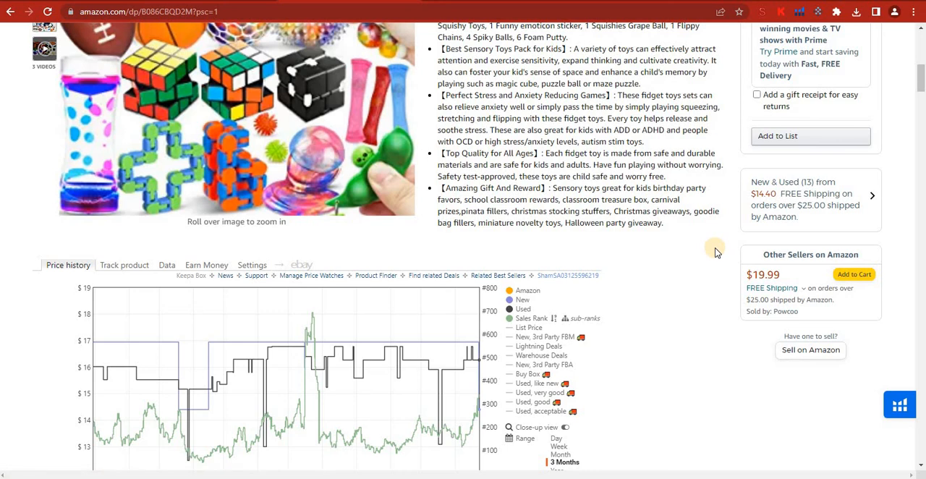
Step: Inspect the product's Keepa price history, product details and Buy Box Statistics on its Amazon page
{"action": "scroll", "coordinate": [715, 252], "scroll_direction": "down", "scroll_amount": 3}
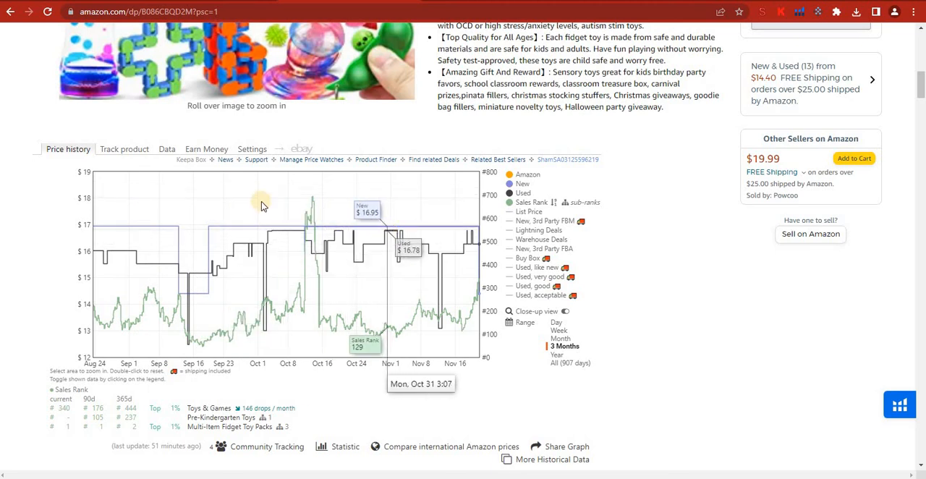
{"action": "left_click", "coordinate": [165, 150]}
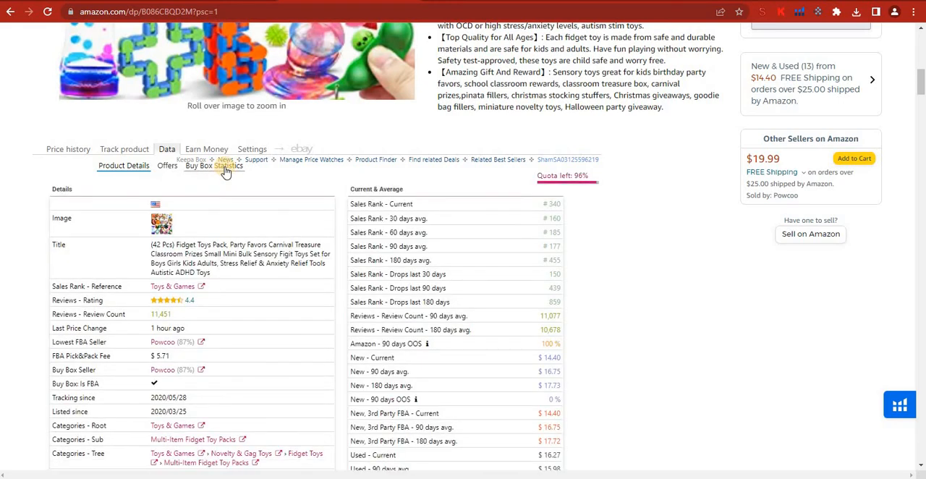
{"action": "left_click", "coordinate": [225, 166]}
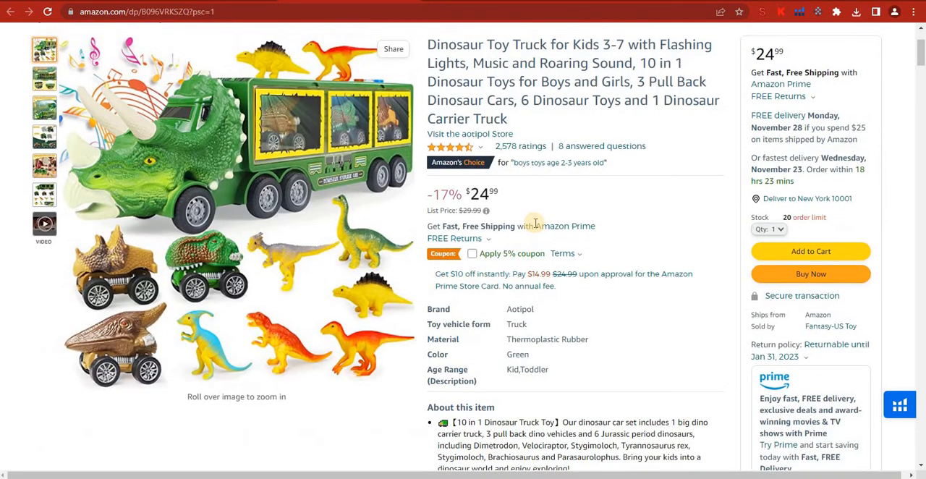
Step: Switch to the Dinosaur Toy Truck listing and examine its new offers and each seller's share in the Buy Box Statistics
{"action": "scroll", "coordinate": [434, 238], "scroll_direction": "up", "scroll_amount": 2}
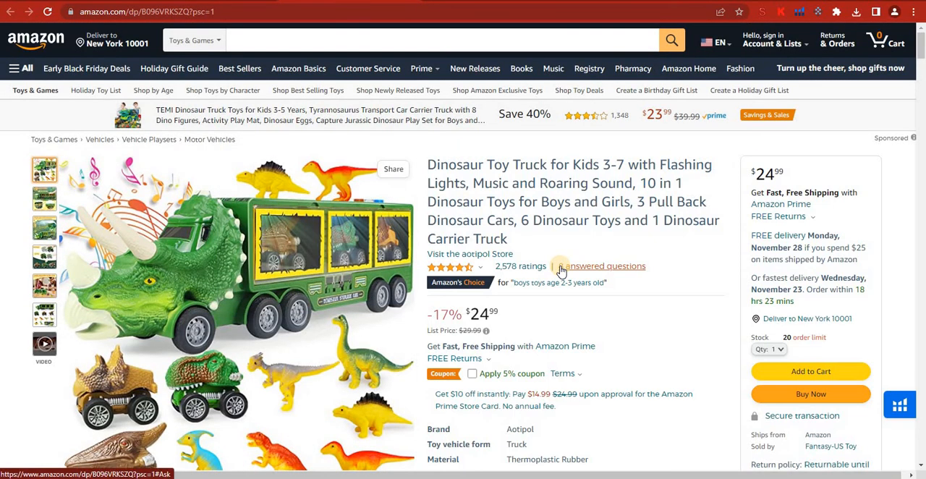
{"action": "scroll", "coordinate": [561, 270], "scroll_direction": "down", "scroll_amount": 7}
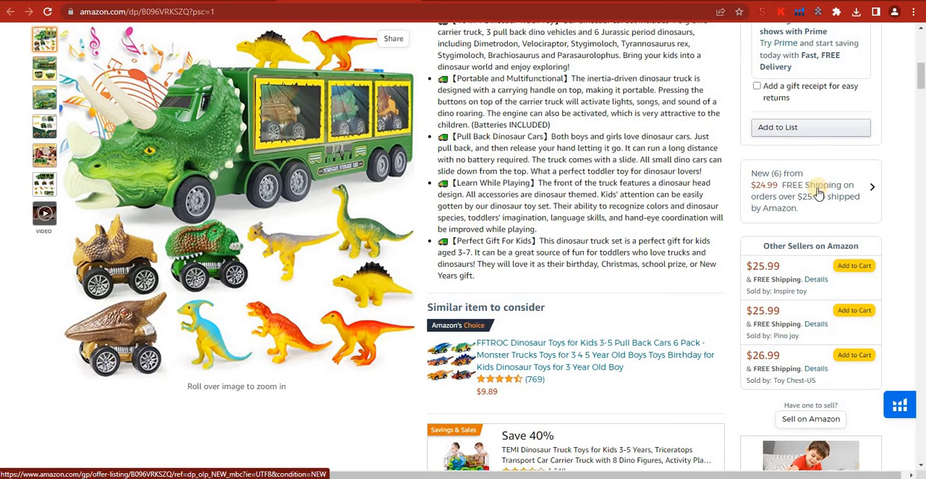
{"action": "scroll", "coordinate": [499, 253], "scroll_direction": "down", "scroll_amount": 4}
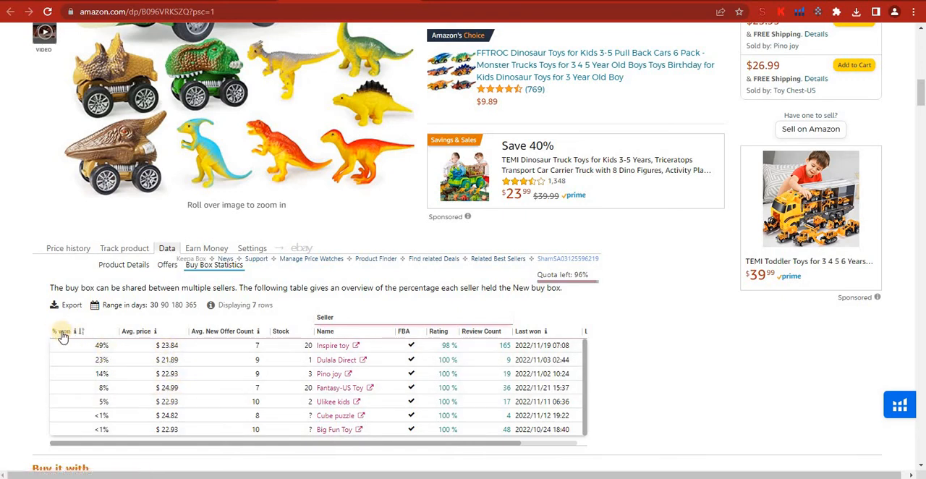
{"action": "mouse_move", "coordinate": [76, 331]}
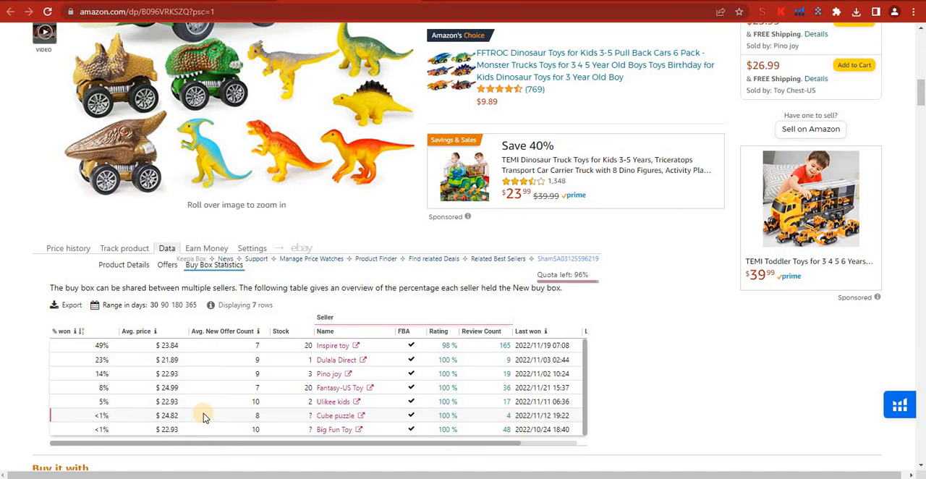
{"action": "scroll", "coordinate": [531, 256], "scroll_direction": "up", "scroll_amount": 3}
{"action": "scroll", "coordinate": [545, 391], "scroll_direction": "down", "scroll_amount": 2}
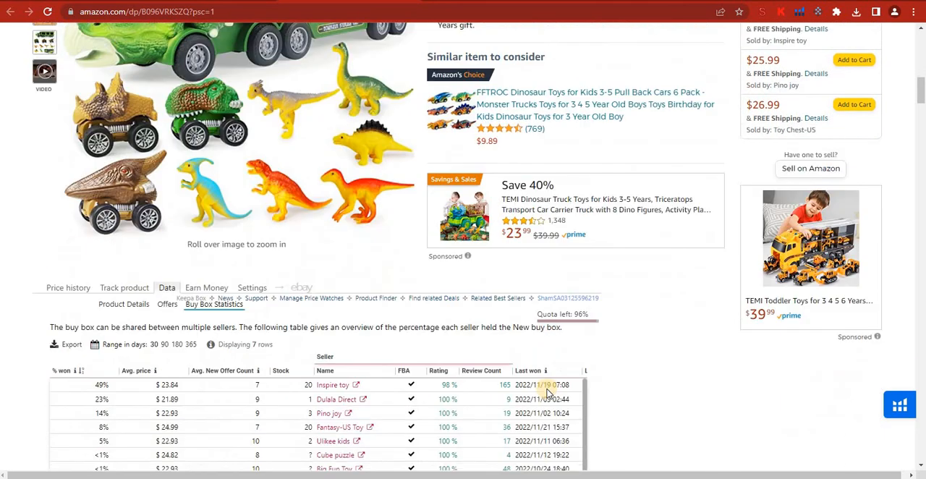
Step: Check the Best Sellers Rank in the truck's product information, highlighting its rank in Toys & Games
{"action": "scroll", "coordinate": [548, 392], "scroll_direction": "down", "scroll_amount": 1}
{"action": "scroll", "coordinate": [579, 389], "scroll_direction": "down", "scroll_amount": 4}
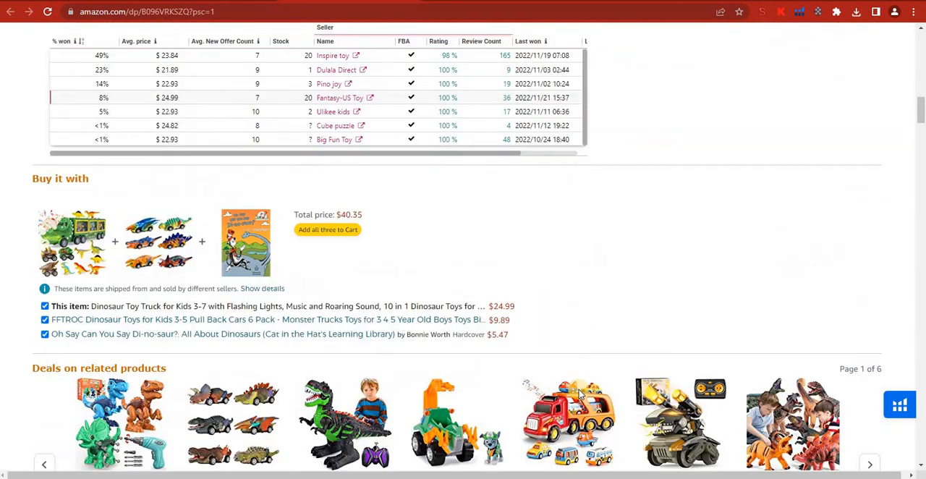
{"action": "scroll", "coordinate": [579, 393], "scroll_direction": "down", "scroll_amount": 10}
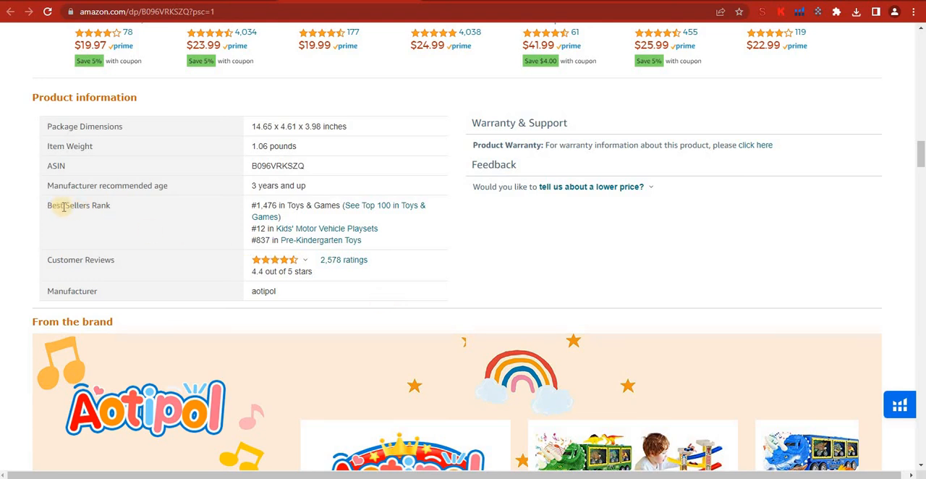
{"action": "left_click_drag", "start_coordinate": [251, 206], "coordinate": [338, 205]}
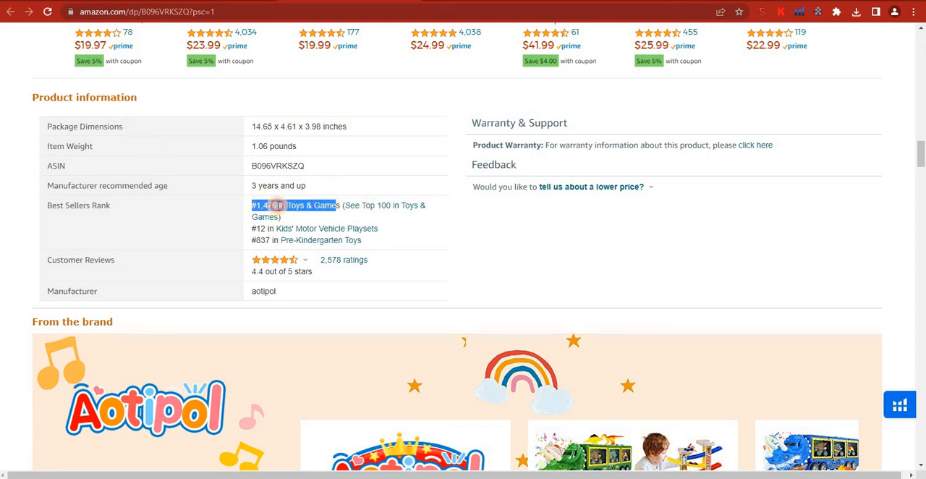
{"action": "left_click_drag", "start_coordinate": [277, 205], "coordinate": [251, 211]}
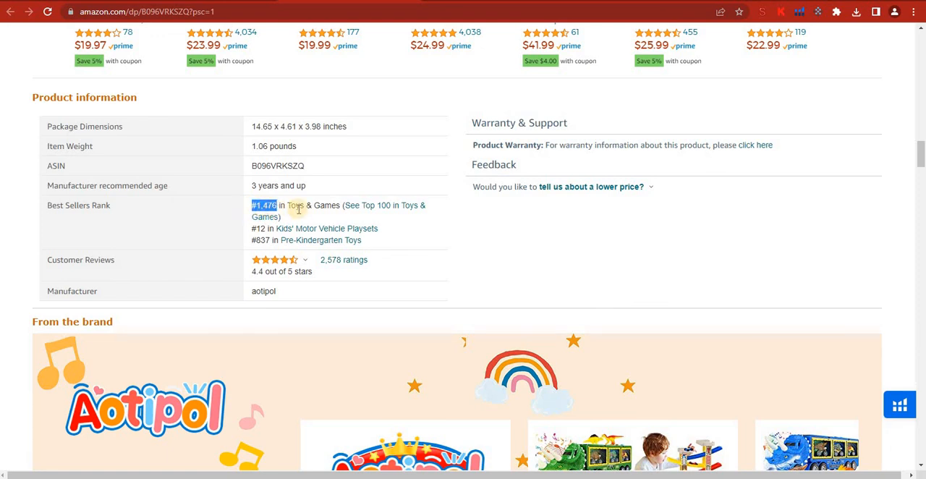
{"action": "left_click", "coordinate": [261, 241]}
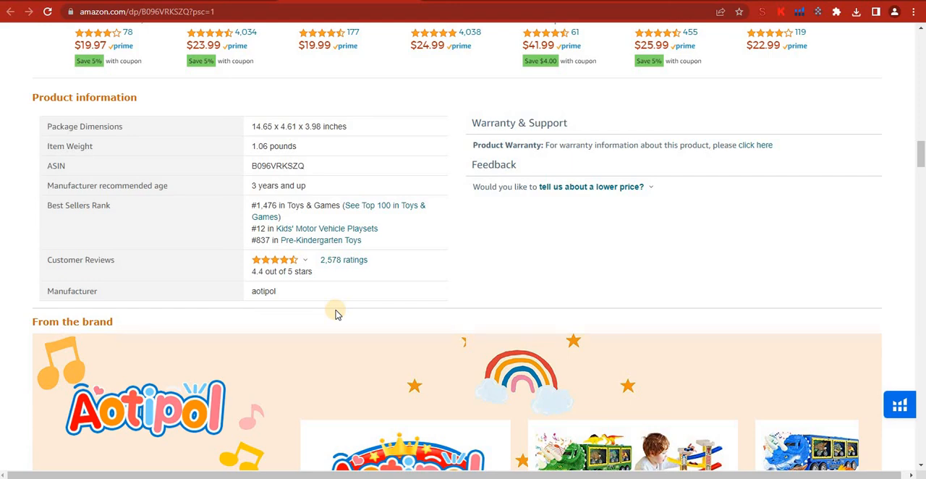
Step: Compare the sellers' Buy Box shares and average prices with the new offers on the Dinosaur Toy Truck listing
{"action": "scroll", "coordinate": [335, 313], "scroll_direction": "up", "scroll_amount": 10}
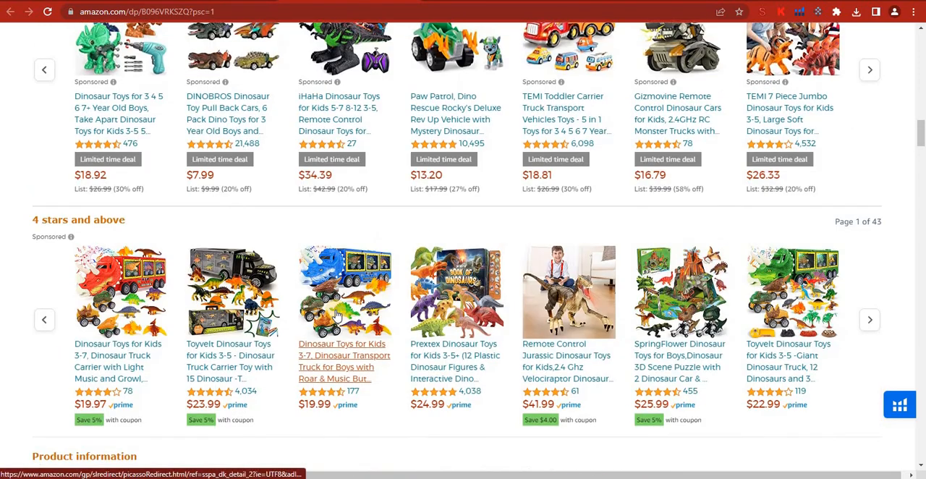
{"action": "scroll", "coordinate": [335, 313], "scroll_direction": "up", "scroll_amount": 3}
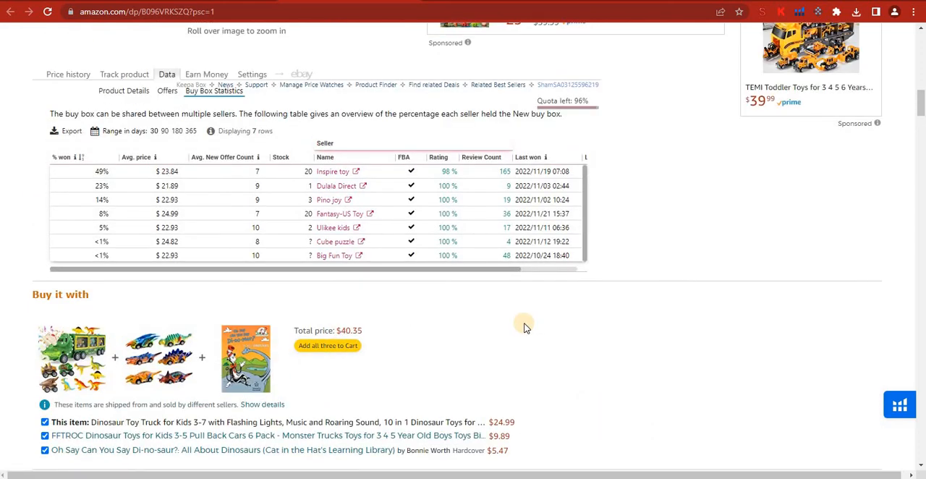
{"action": "scroll", "coordinate": [579, 333], "scroll_direction": "up", "scroll_amount": 2}
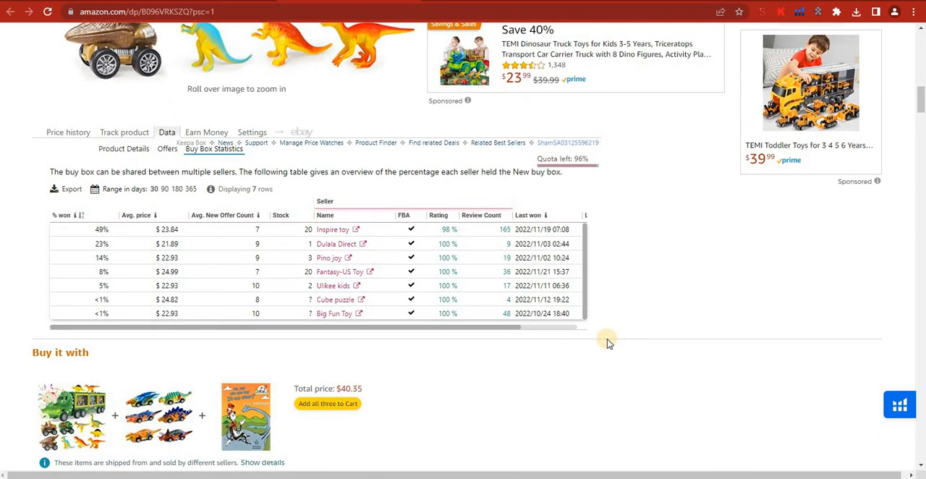
{"action": "scroll", "coordinate": [607, 343], "scroll_direction": "up", "scroll_amount": 3}
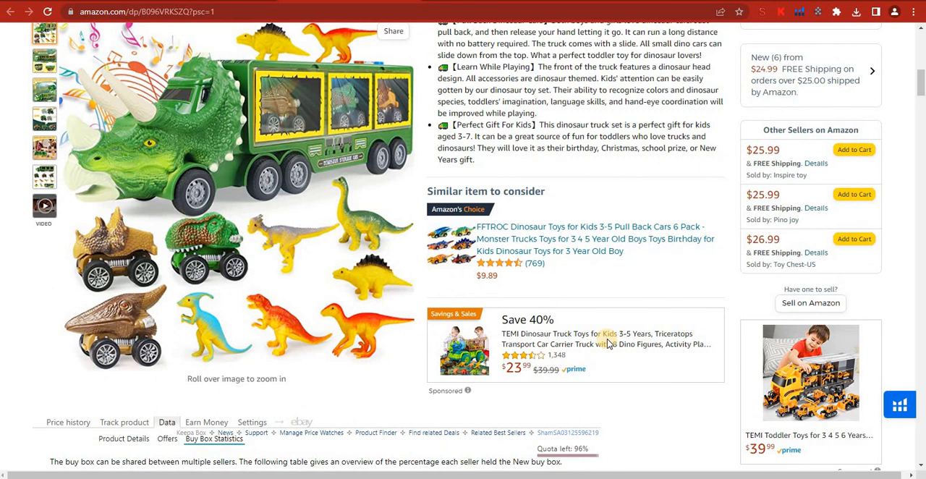
{"action": "scroll", "coordinate": [607, 342], "scroll_direction": "down", "scroll_amount": 2}
{"action": "scroll", "coordinate": [196, 377], "scroll_direction": "down", "scroll_amount": 1}
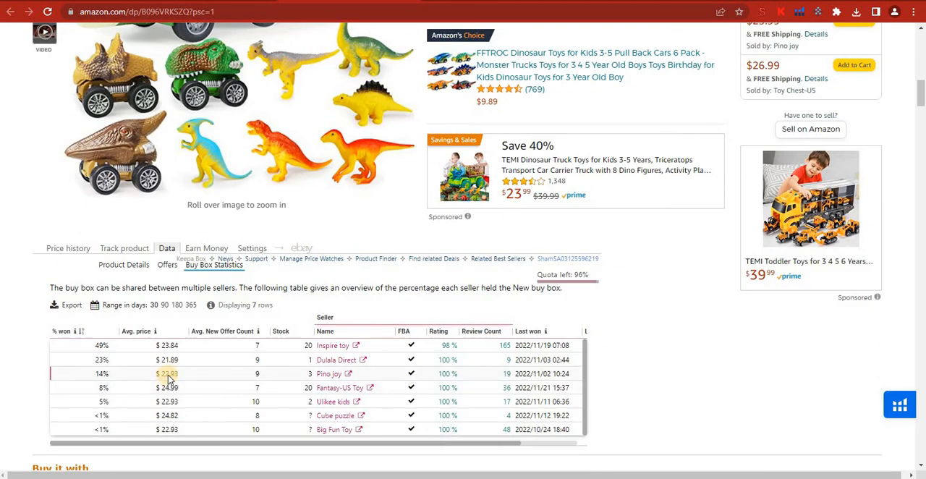
{"action": "scroll", "coordinate": [661, 289], "scroll_direction": "up", "scroll_amount": 3}
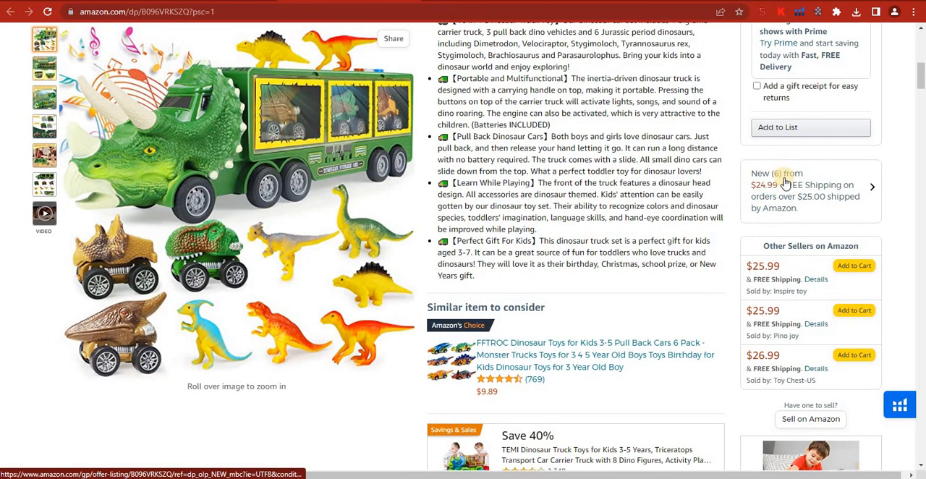
{"action": "scroll", "coordinate": [676, 302], "scroll_direction": "up", "scroll_amount": 8}
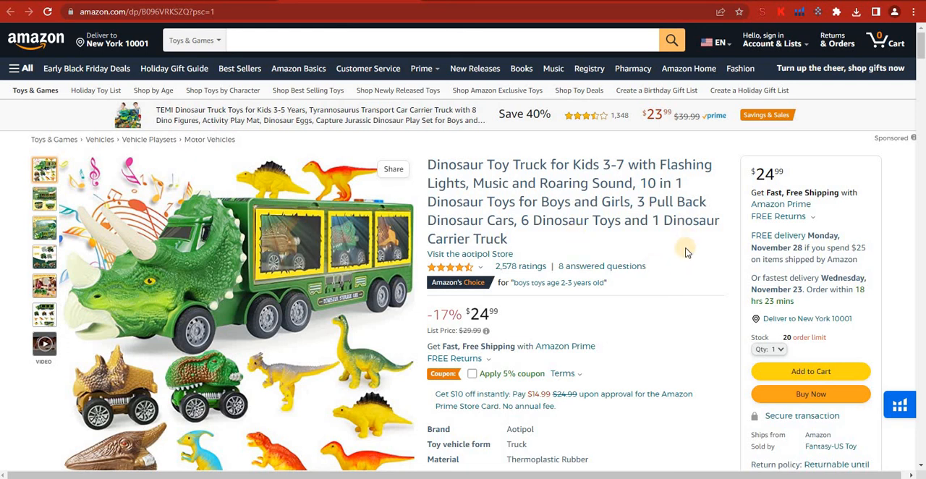
{"action": "scroll", "coordinate": [683, 268], "scroll_direction": "down", "scroll_amount": 2}
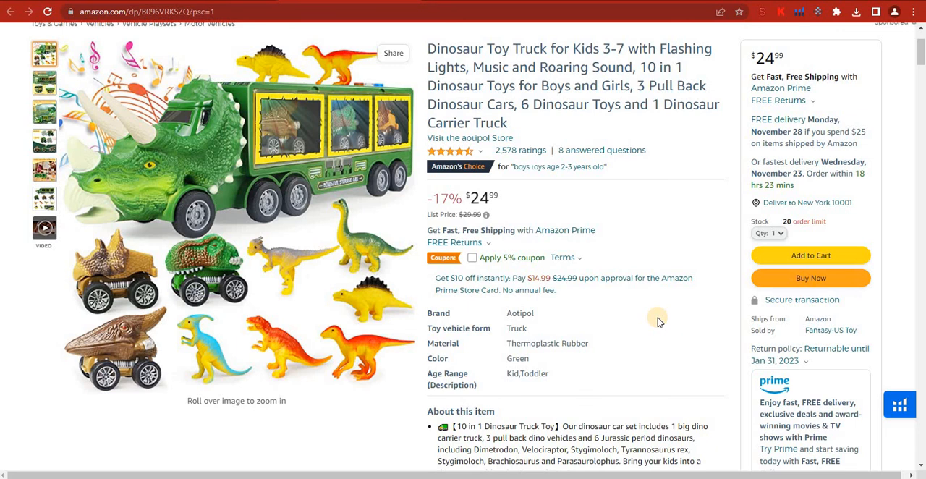
{"action": "scroll", "coordinate": [657, 322], "scroll_direction": "down", "scroll_amount": 1}
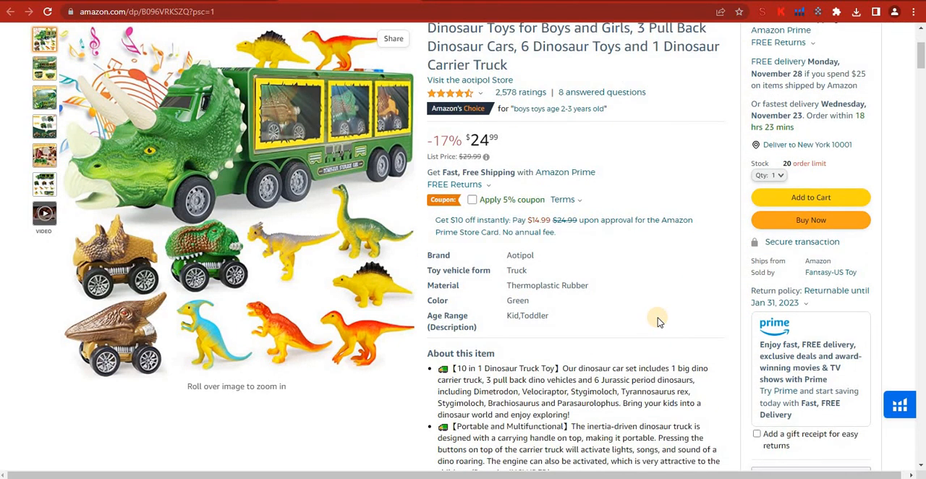
{"action": "scroll", "coordinate": [658, 322], "scroll_direction": "down", "scroll_amount": 2}
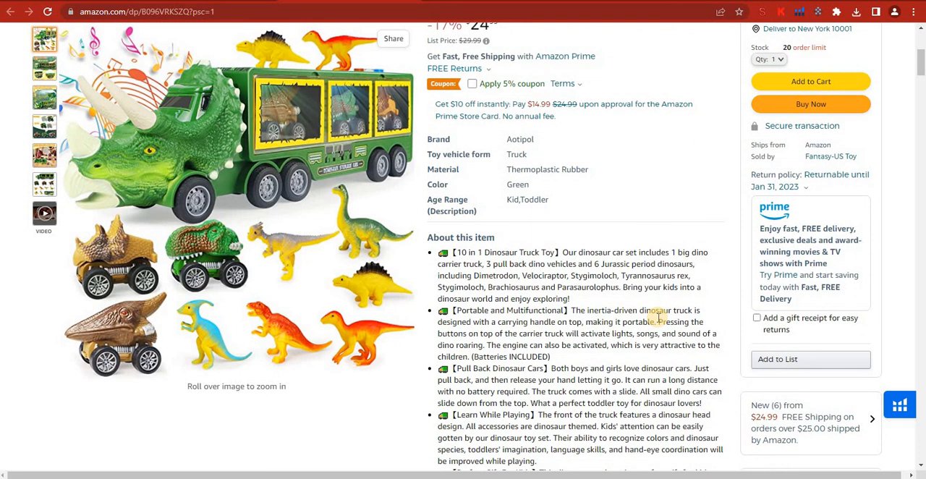
{"action": "scroll", "coordinate": [657, 318], "scroll_direction": "down", "scroll_amount": 5}
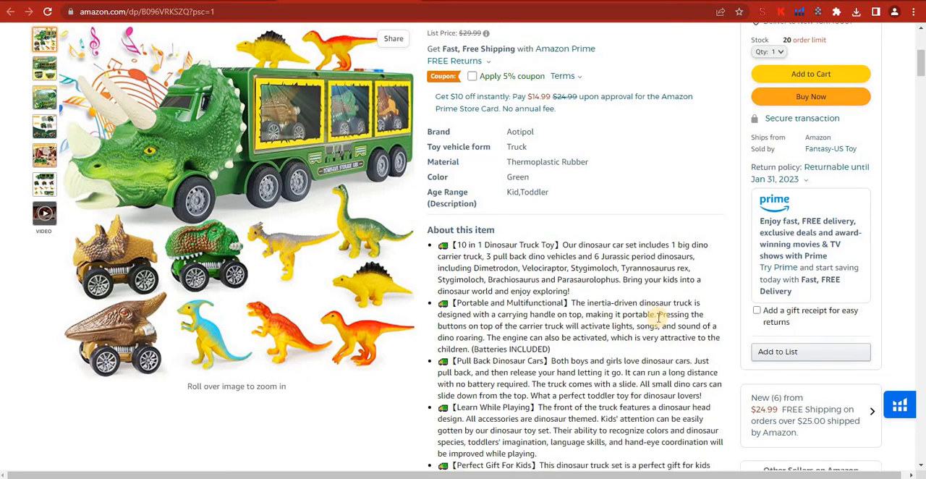
{"action": "scroll", "coordinate": [658, 322], "scroll_direction": "down", "scroll_amount": 3}
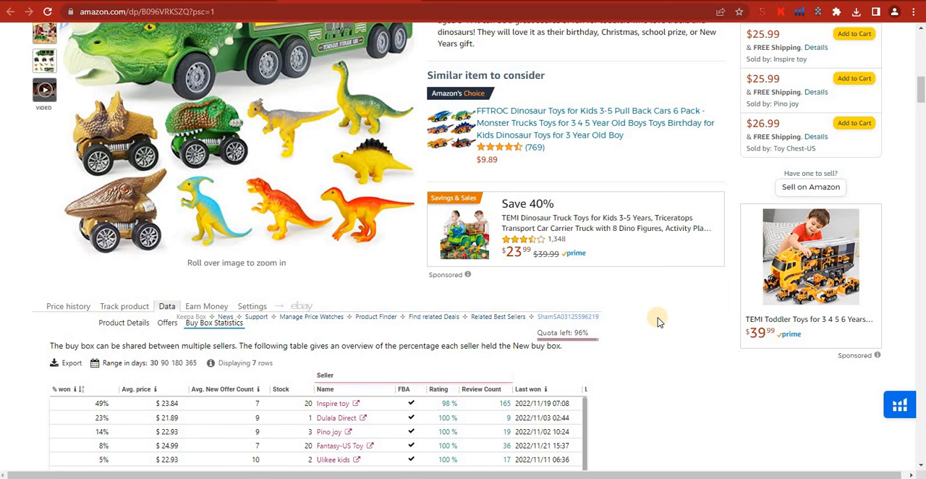
{"action": "scroll", "coordinate": [657, 322], "scroll_direction": "up", "scroll_amount": 8}
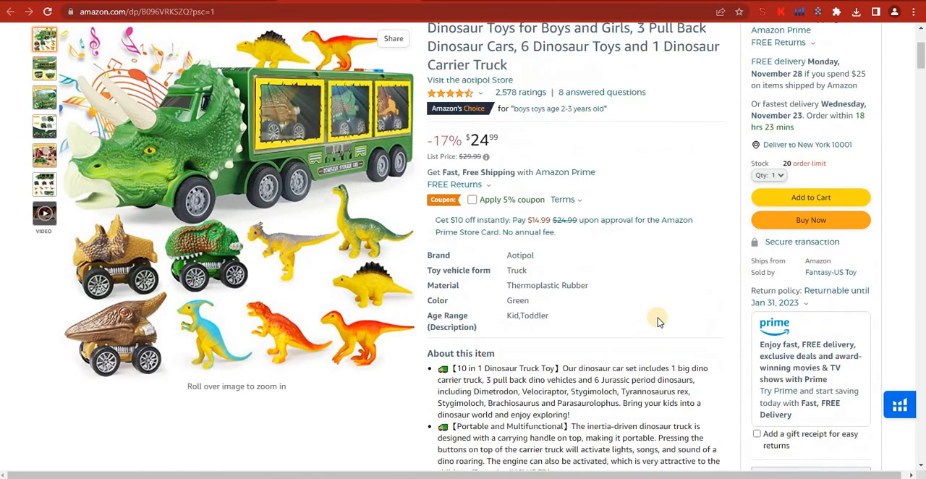